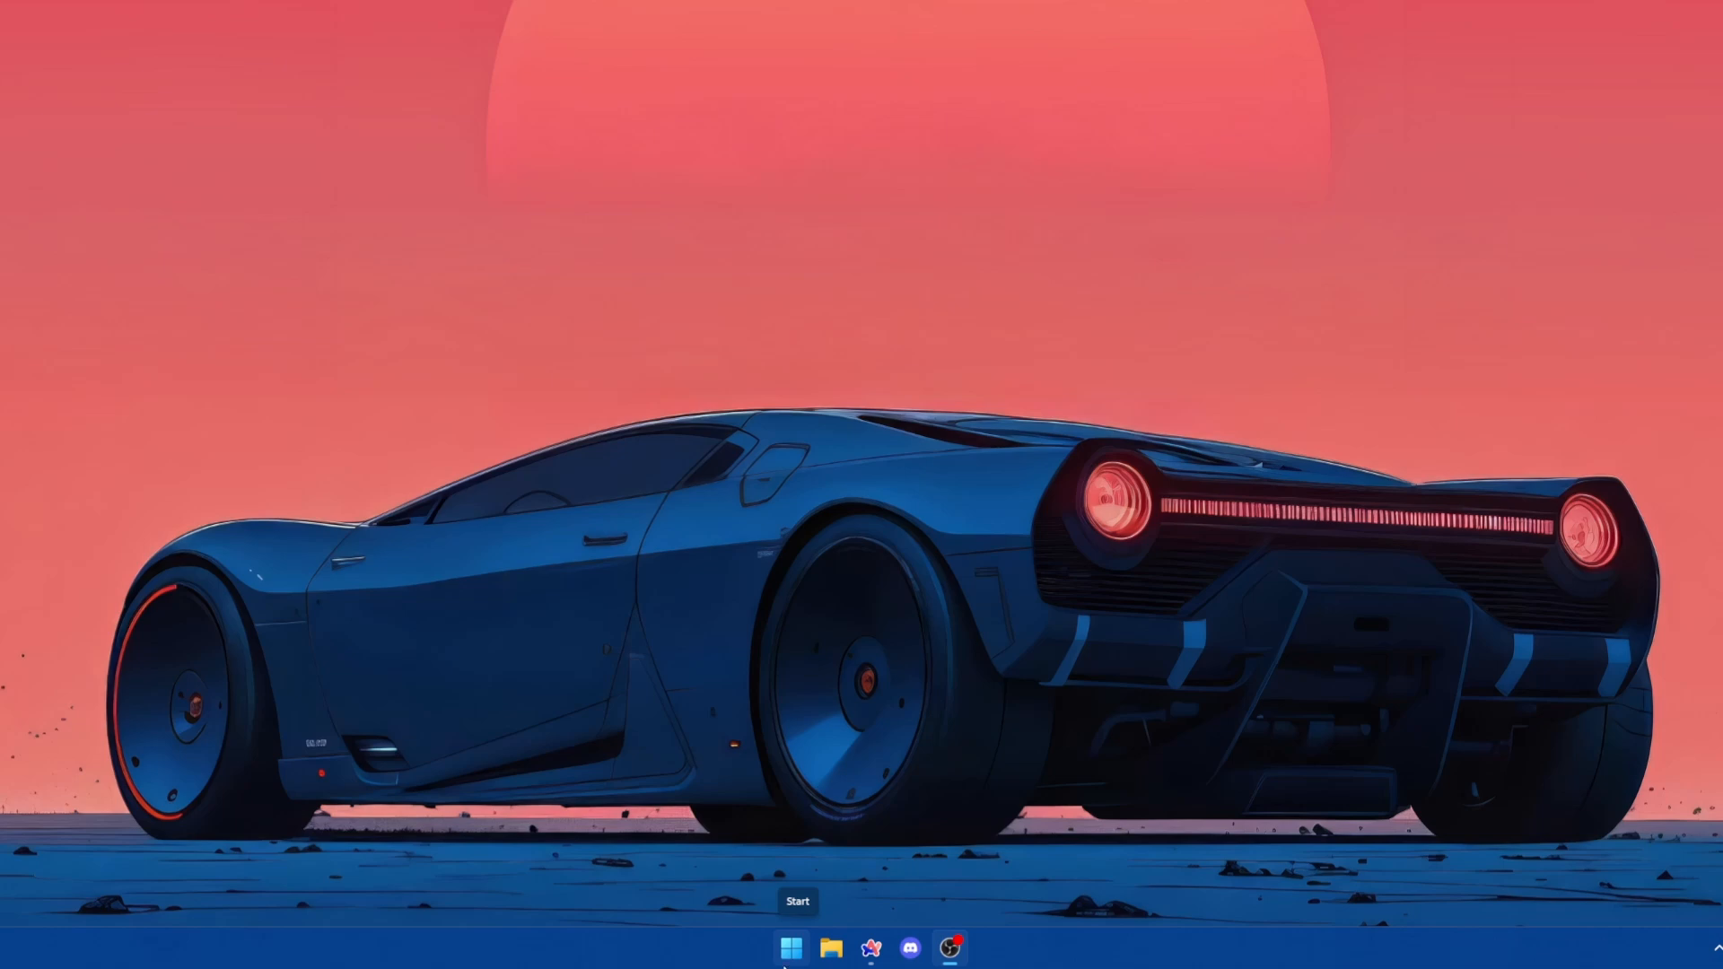
Step: Find and launch the NVIDIA app, and open its Settings page
left_click(784, 963)
type("NVI")
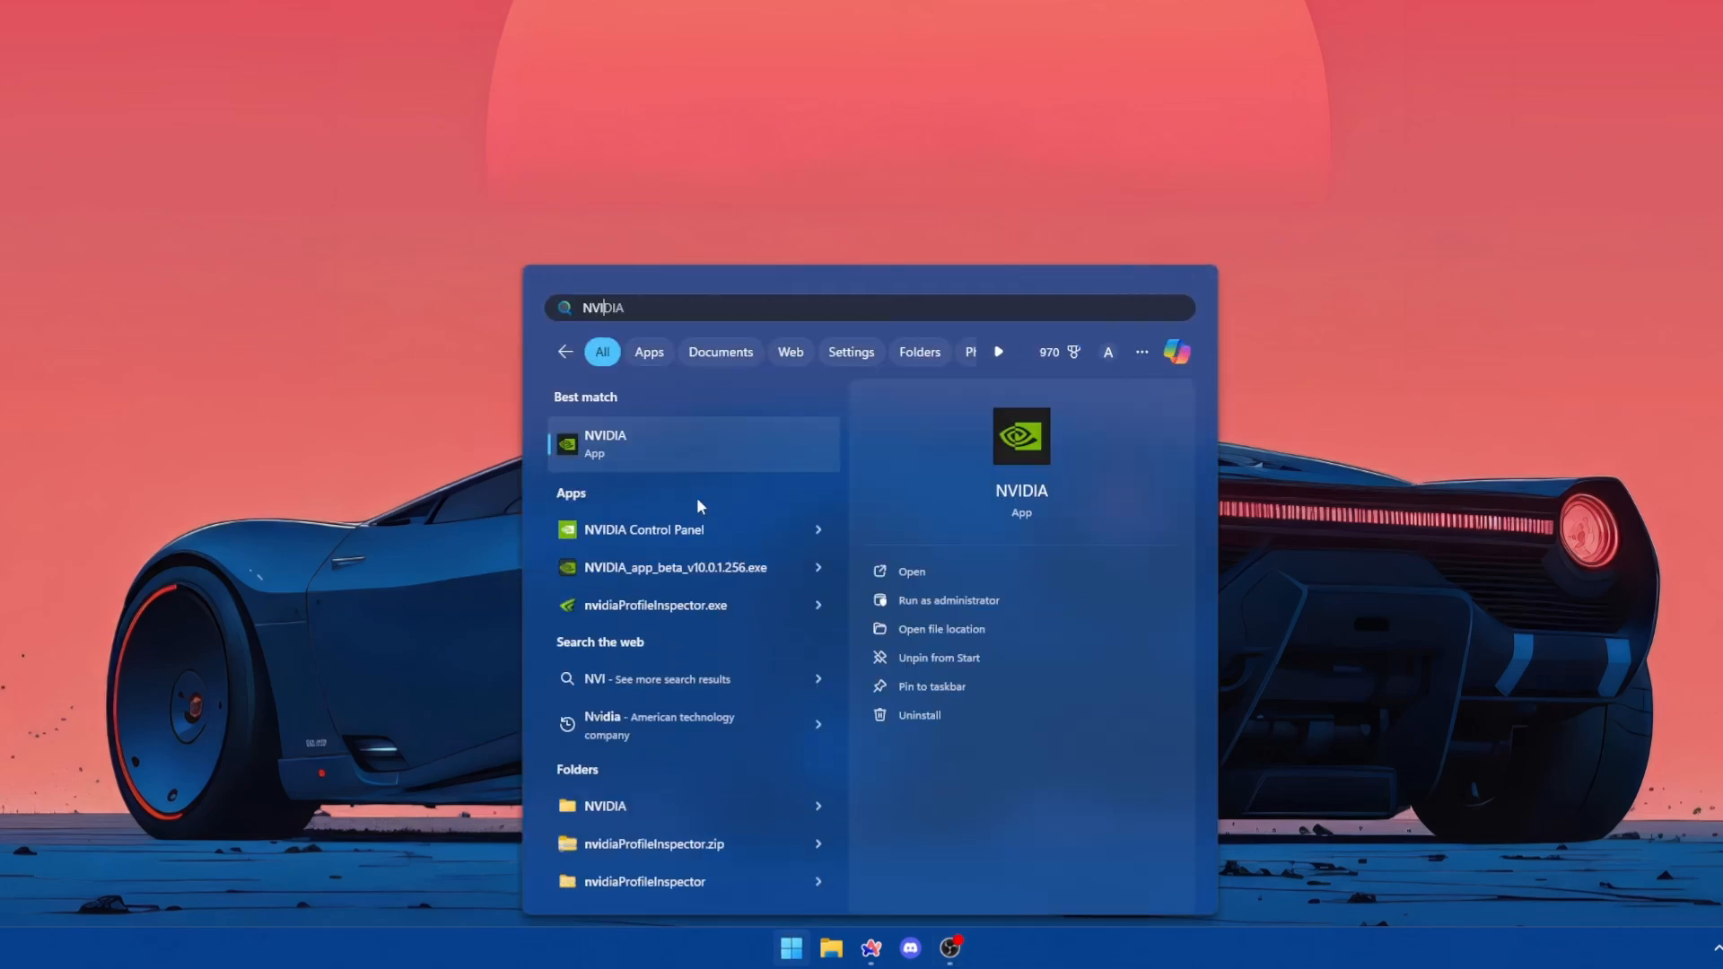
left_click(630, 449)
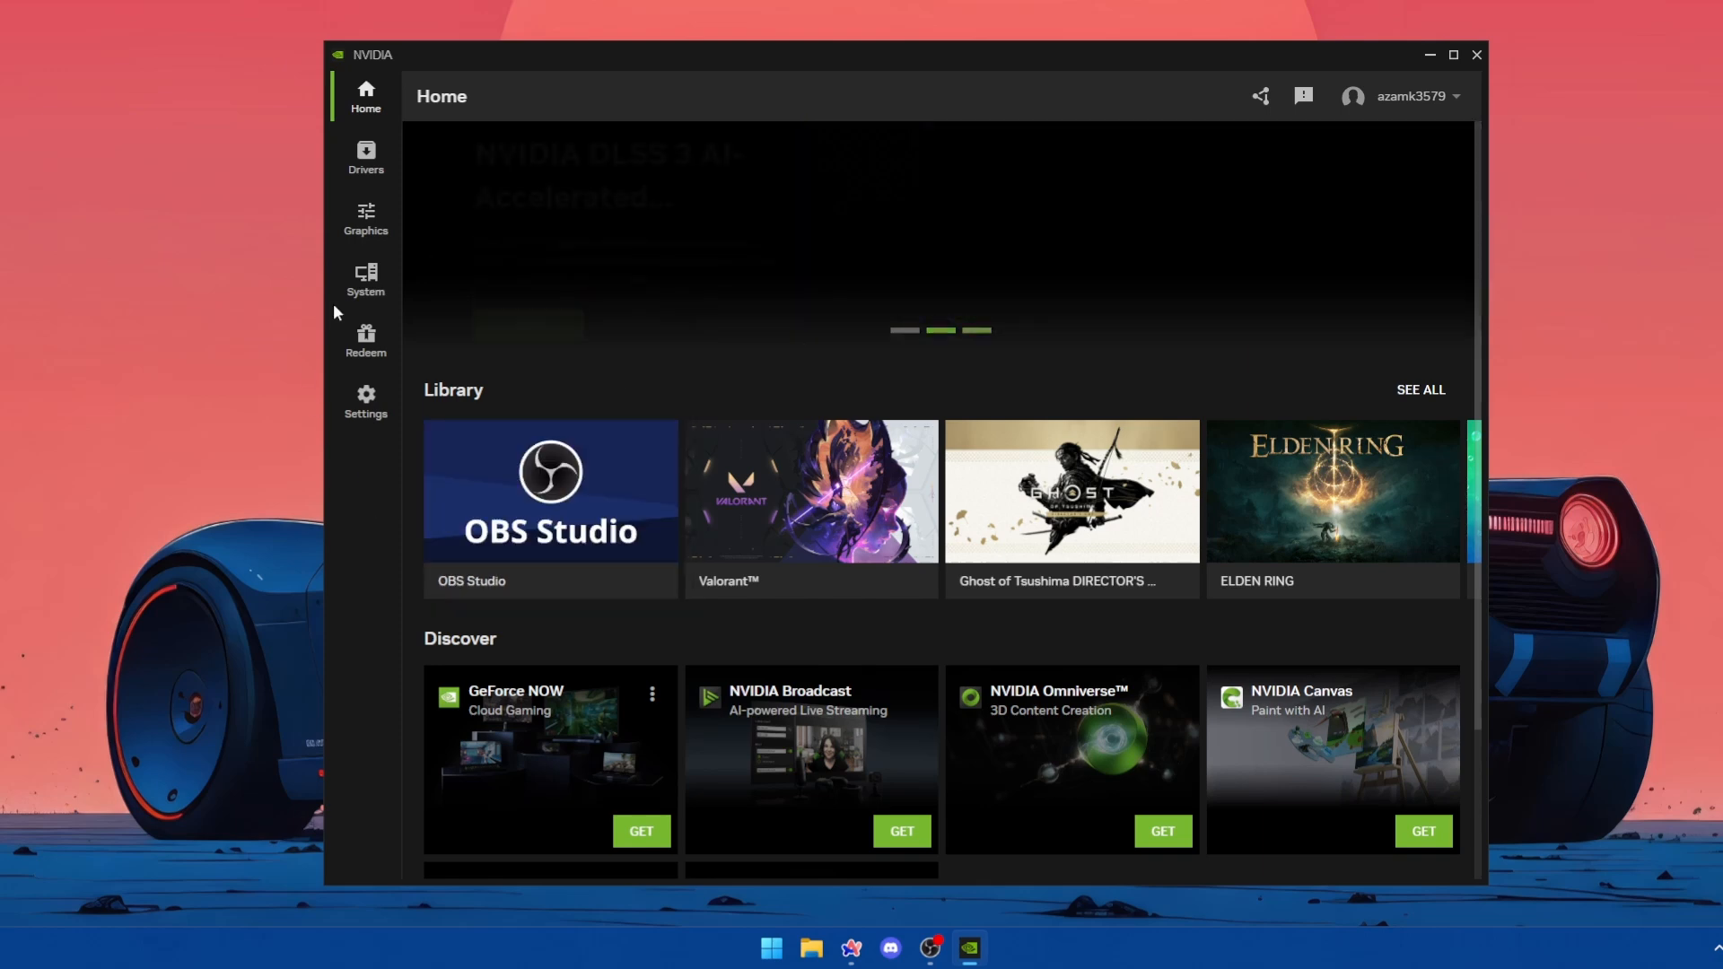
left_click(366, 400)
left_click(688, 154)
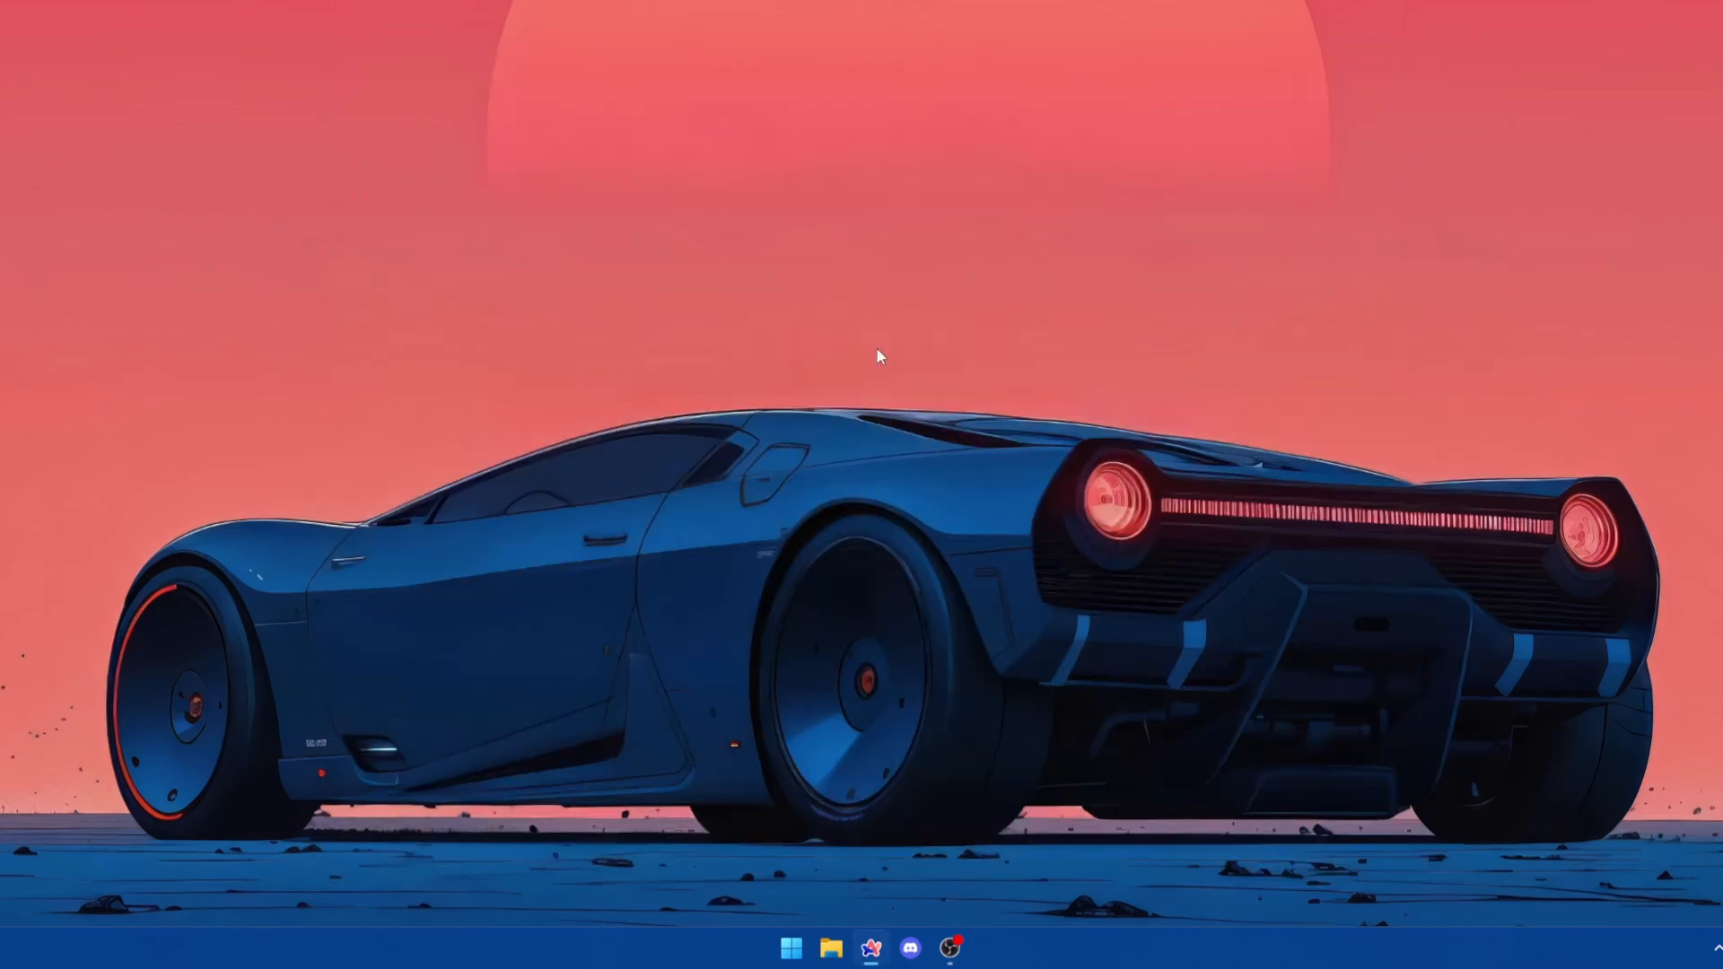
Step: Switch to the web browser and search Google for "NVIDIA App Download"
double_click(794, 134)
left_click(830, 354)
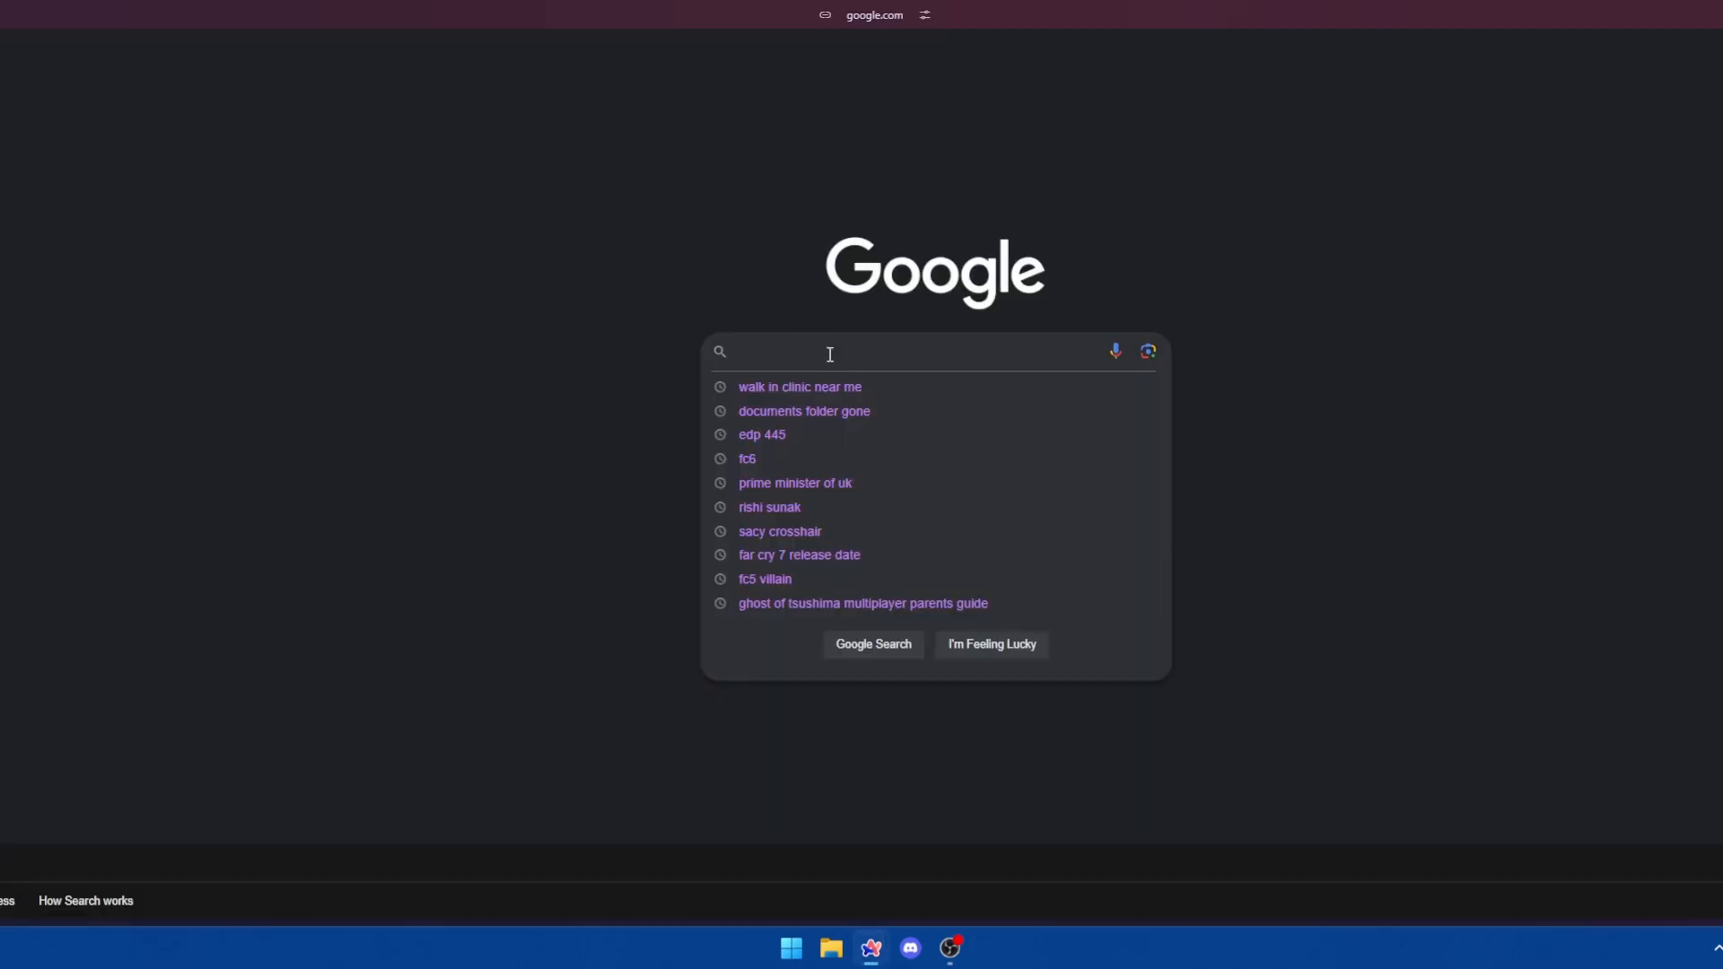
type("N")
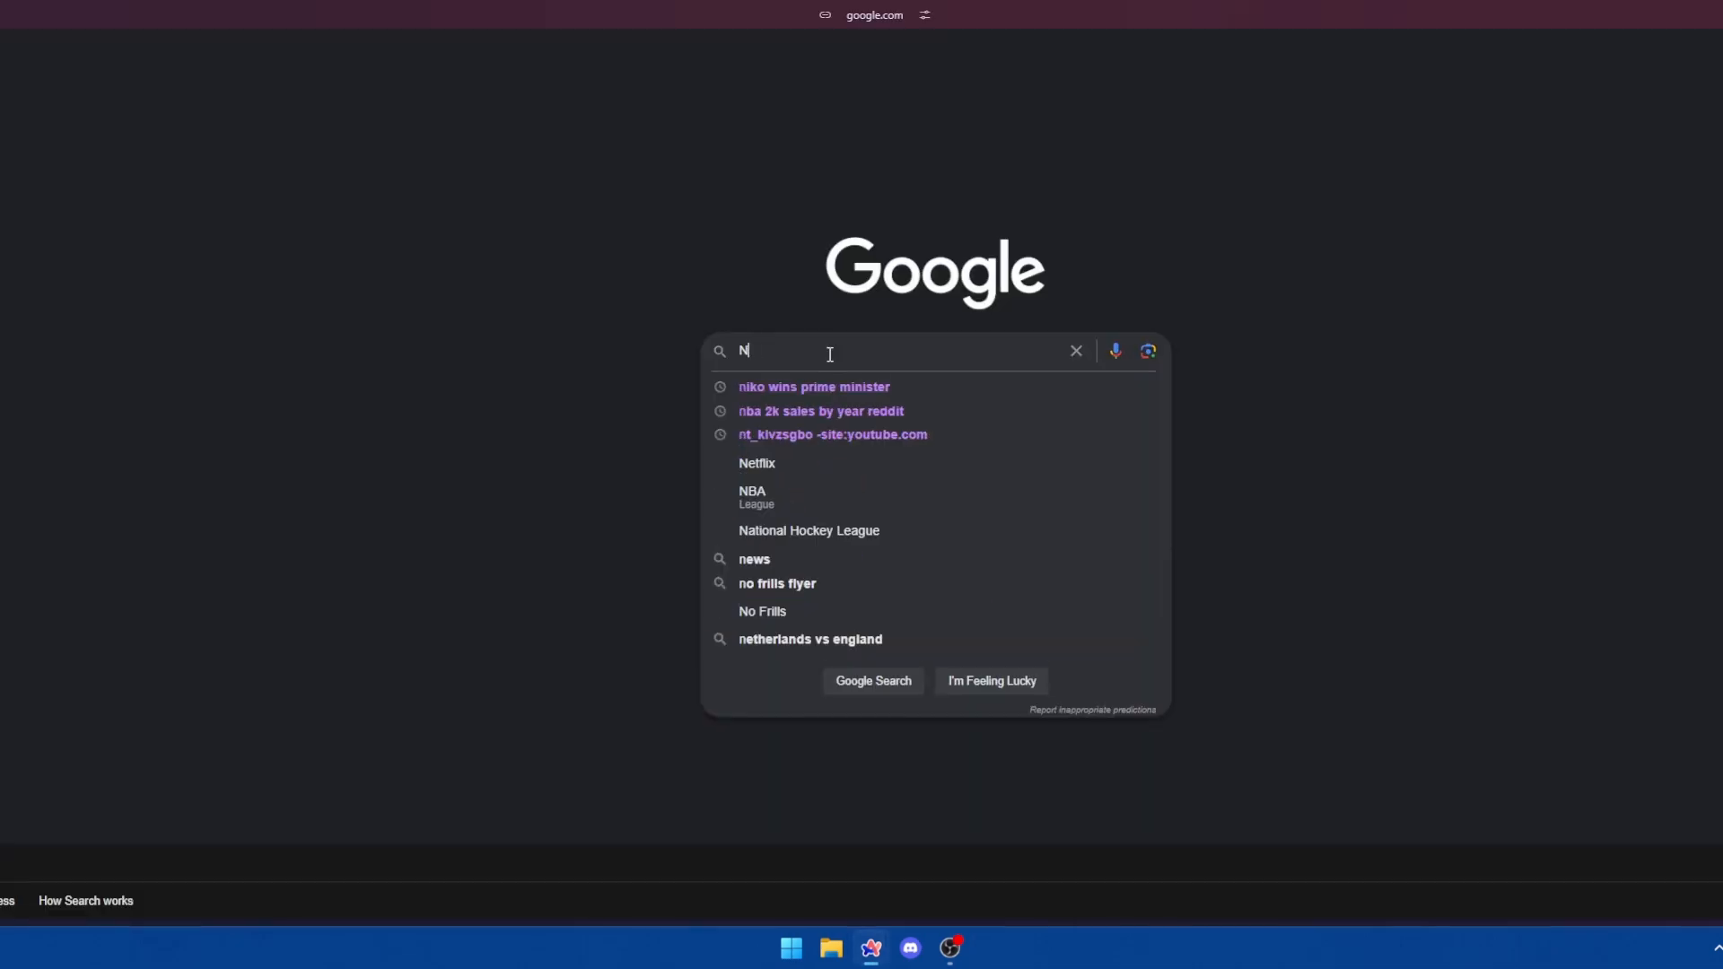
type("VIDIA App Download")
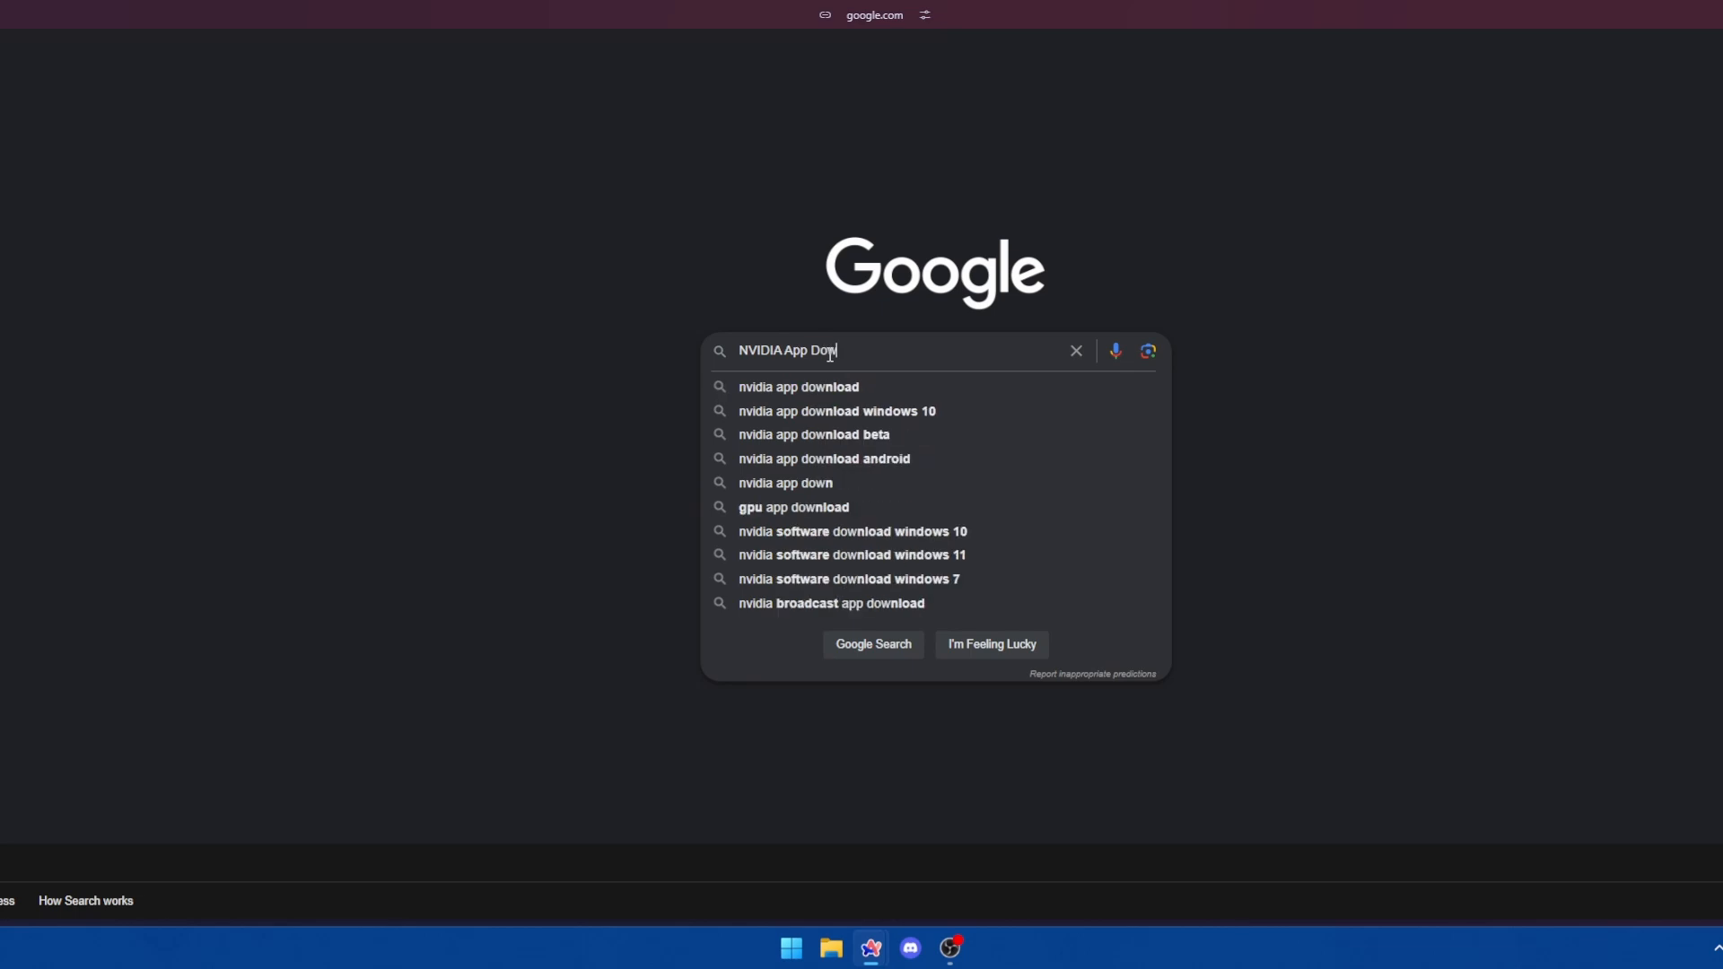
key("Return")
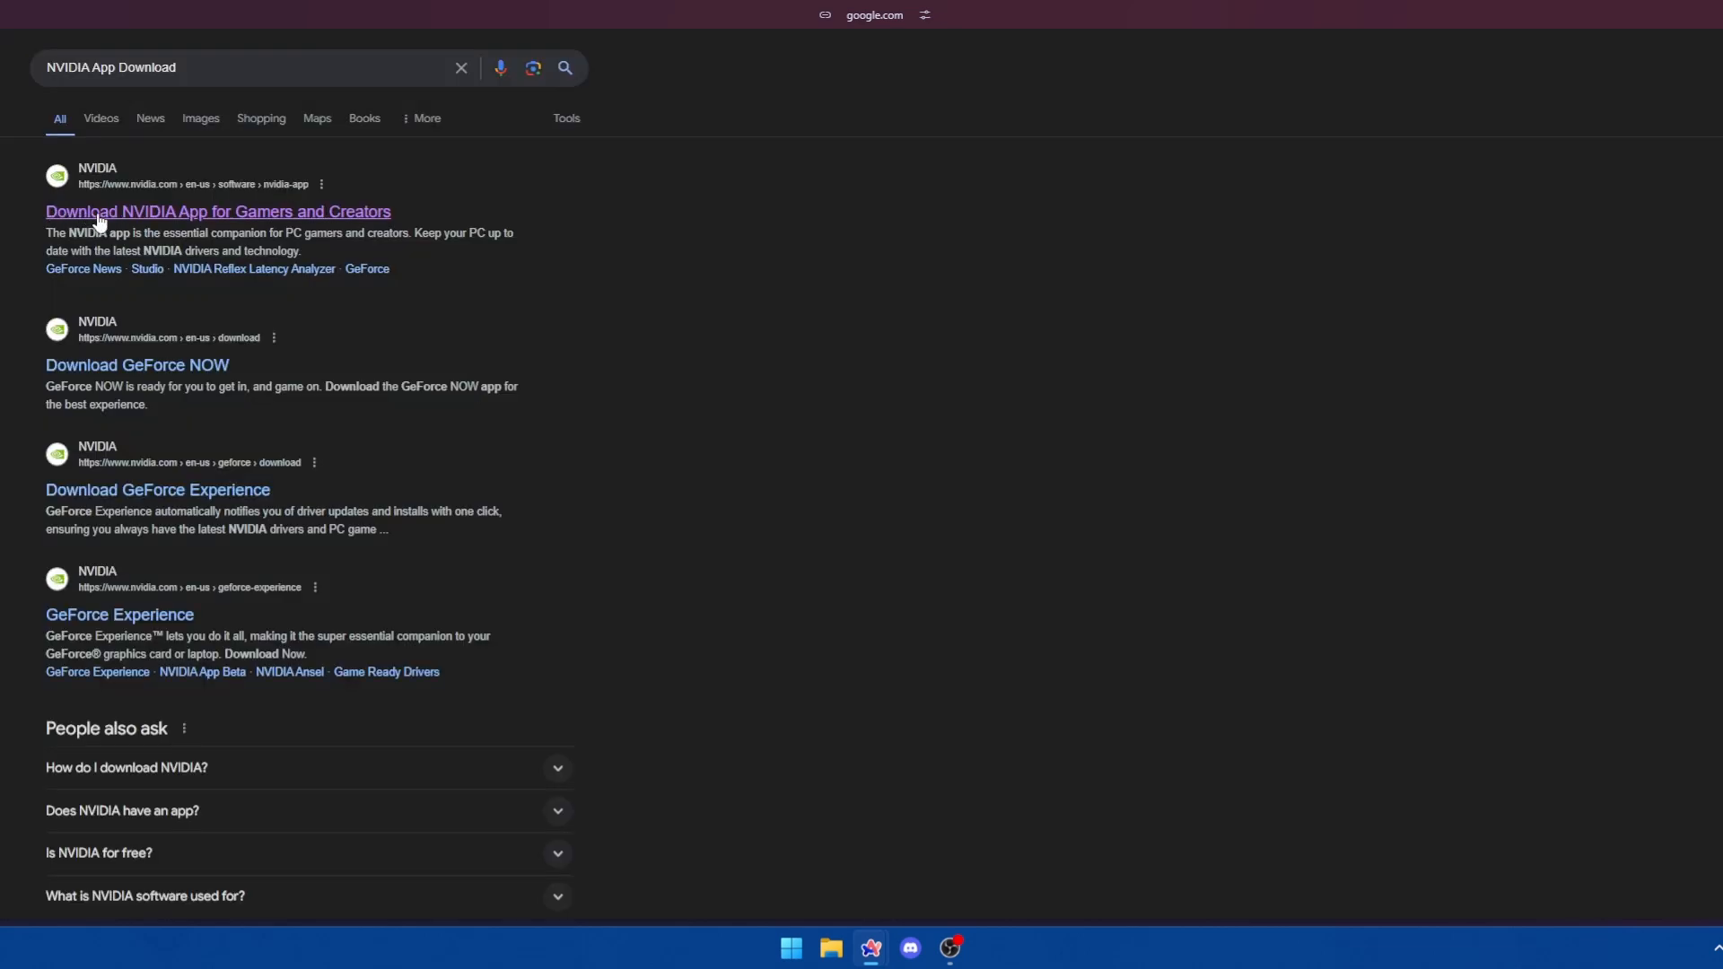
Step: Download the NVIDIA App beta from NVIDIA's official page and accept the installer's license agreement to install it
left_click(196, 220)
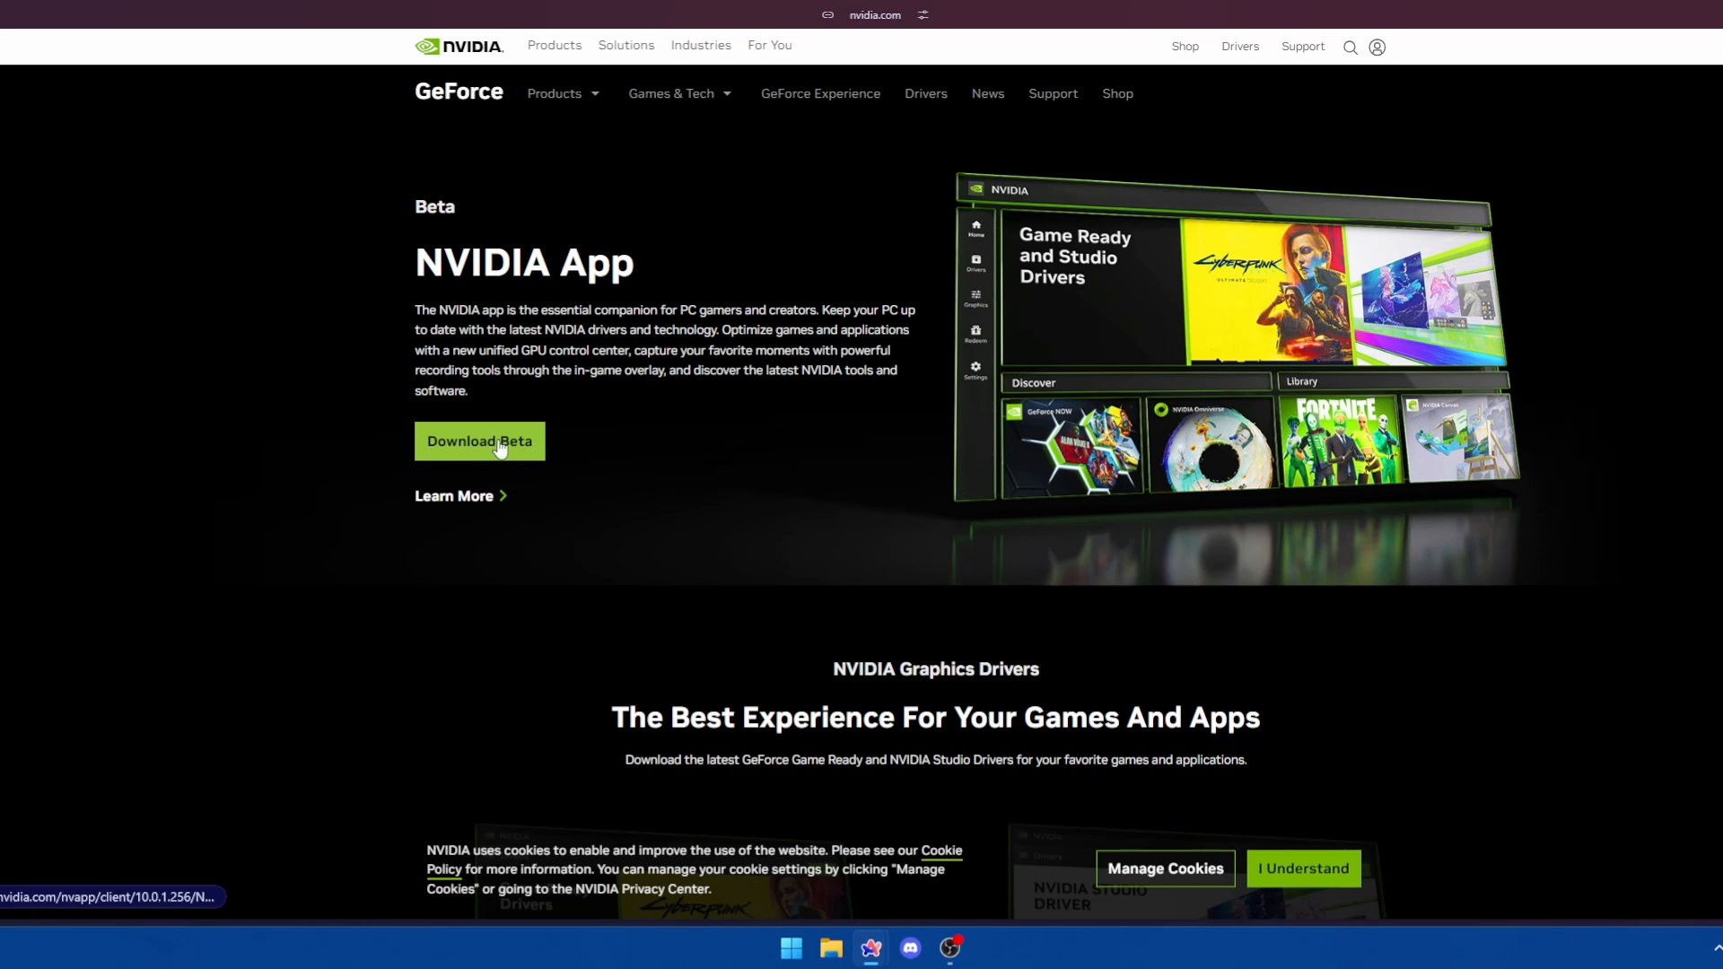
left_click(512, 452)
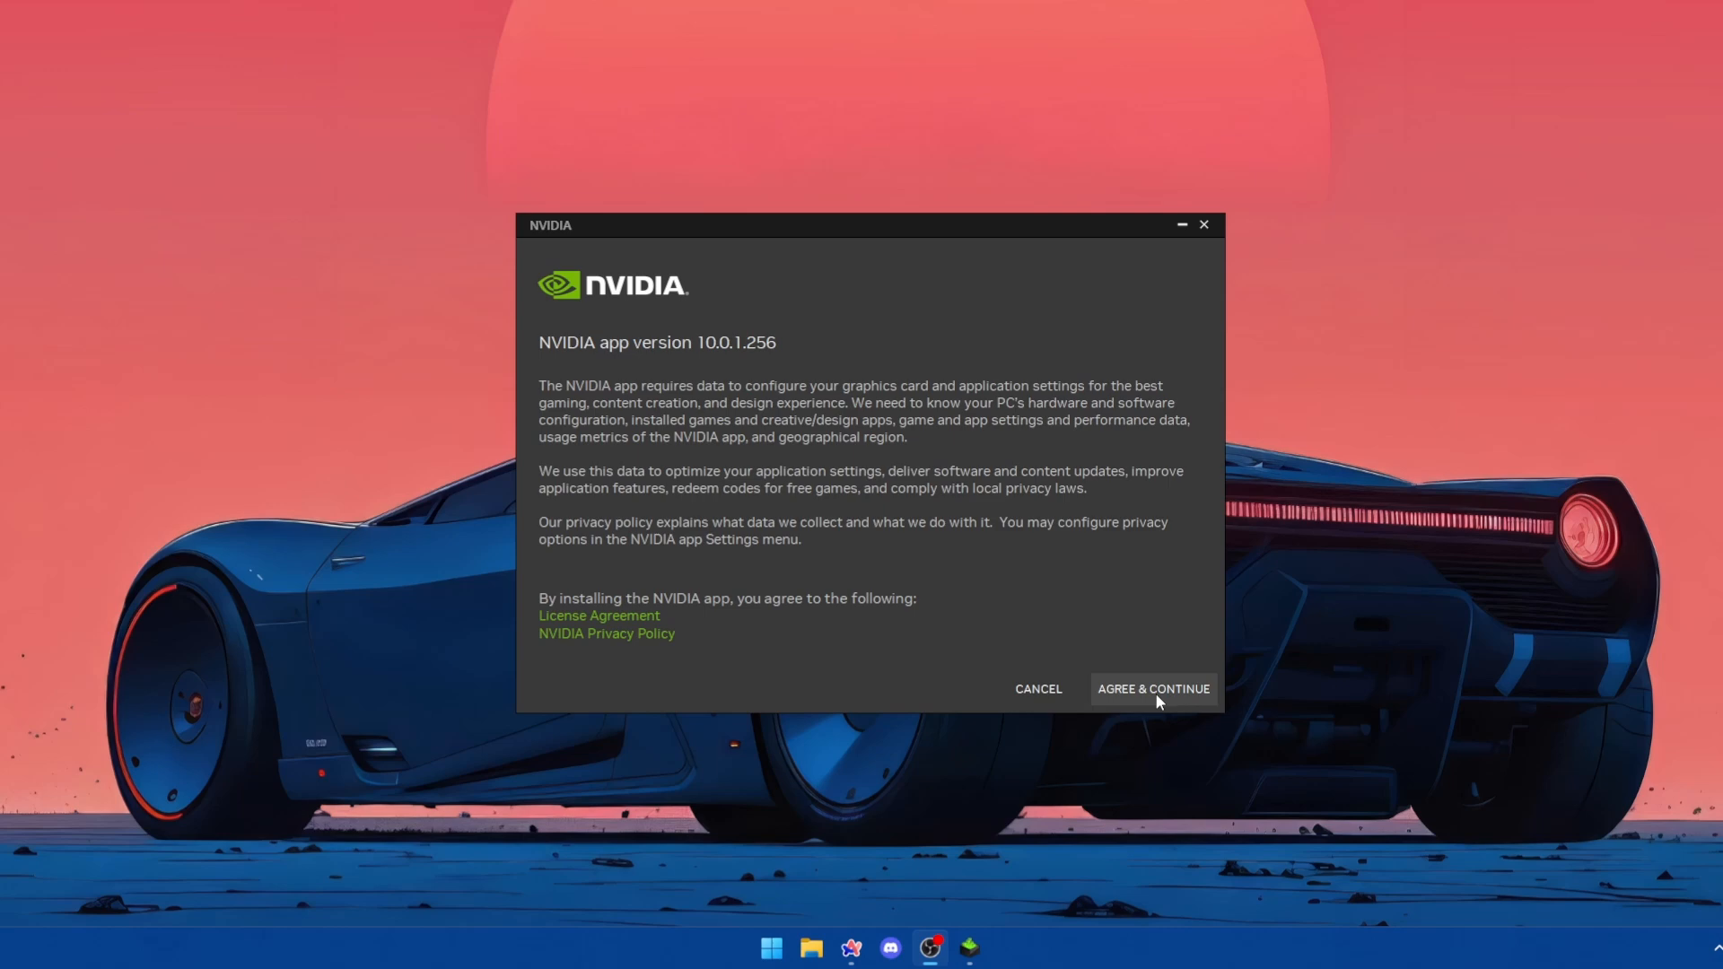
left_click(1155, 692)
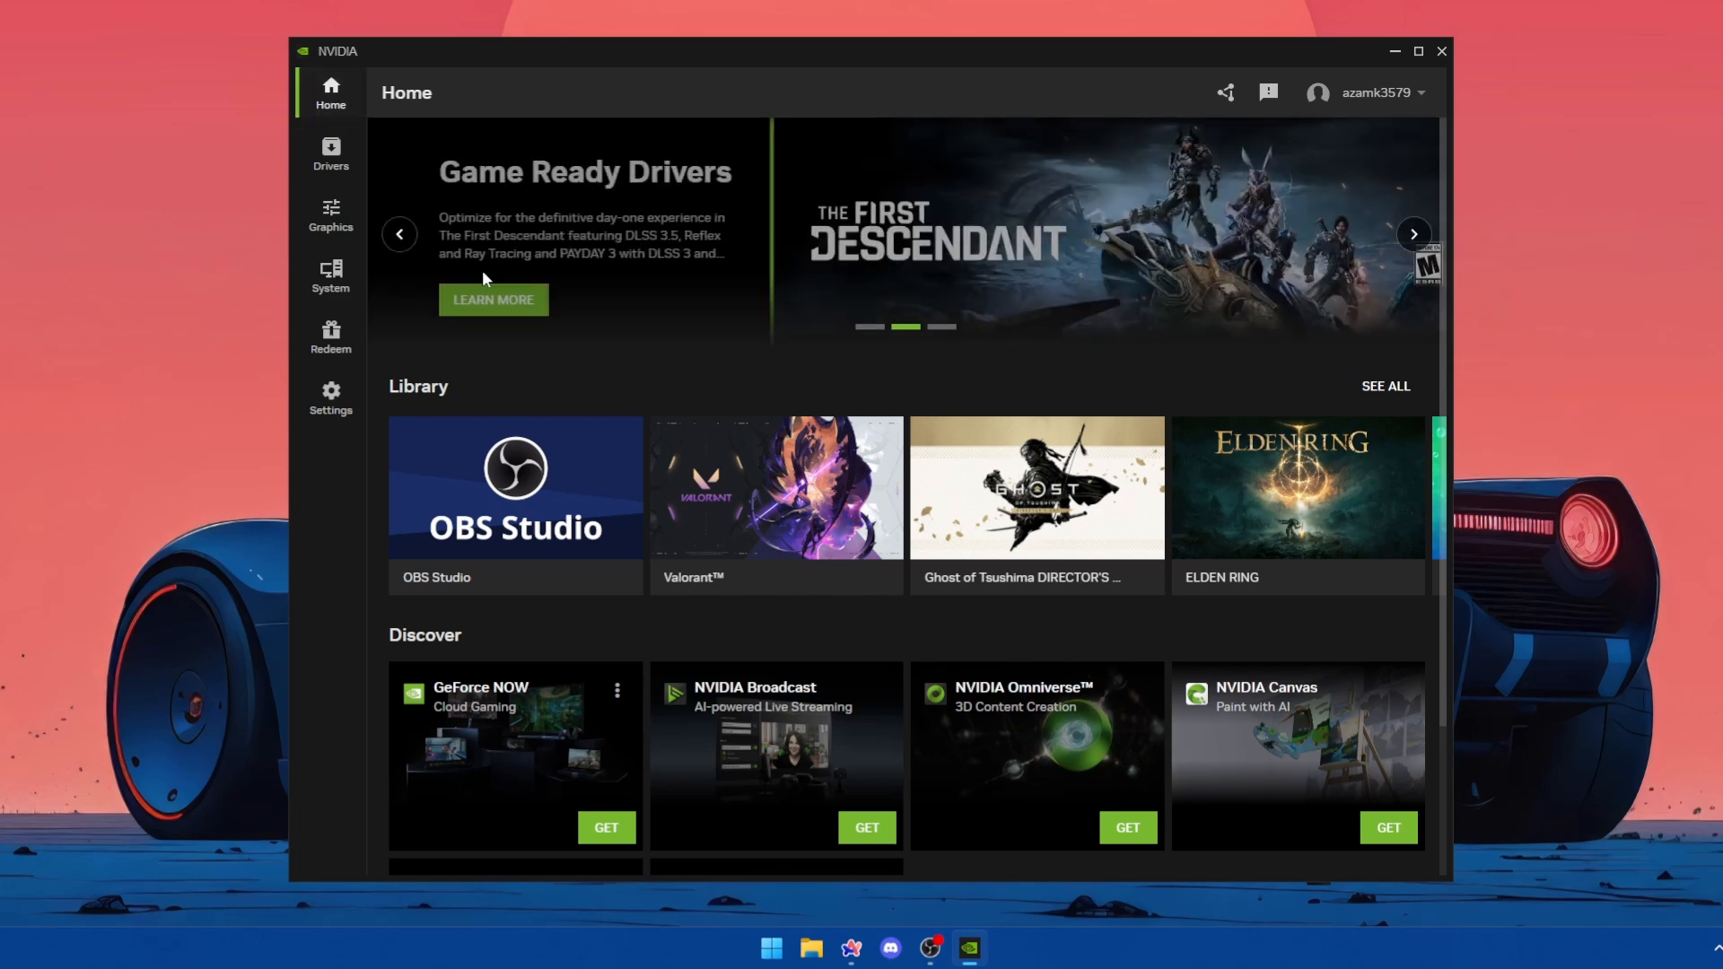
Step: Review the NVIDIA app's Home and Drivers pages and choose Game Ready Driver as the driver type
scroll(653, 718, "down", 2)
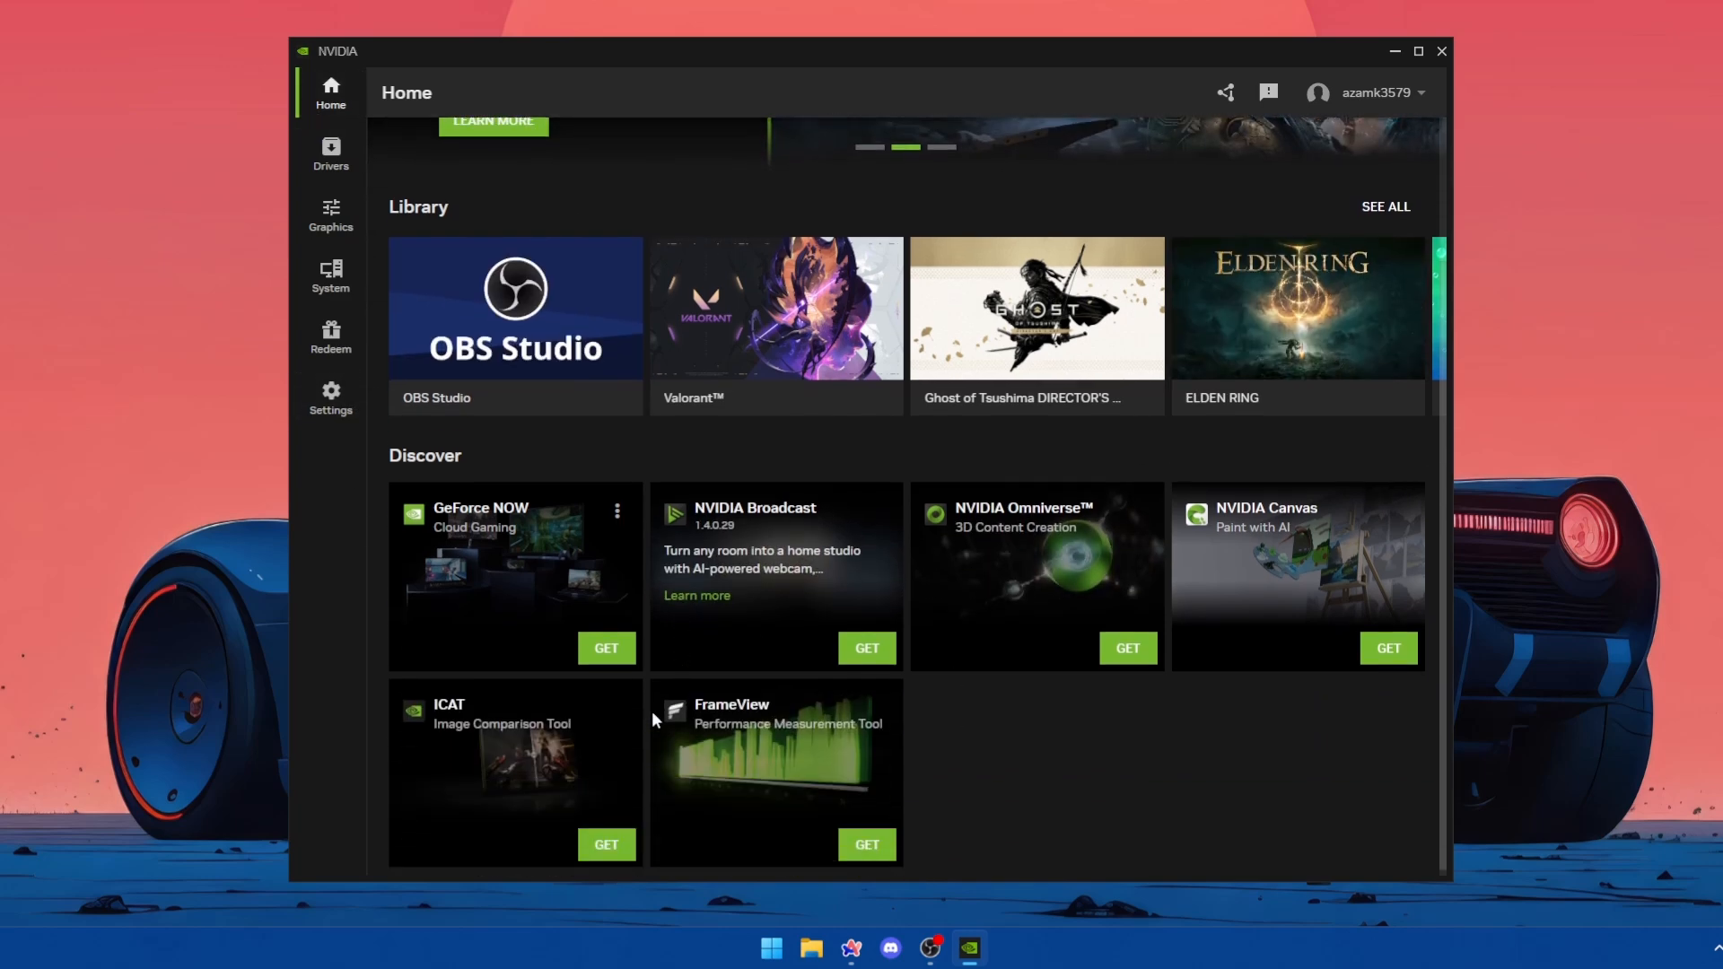
scroll(1088, 780, "up", 1)
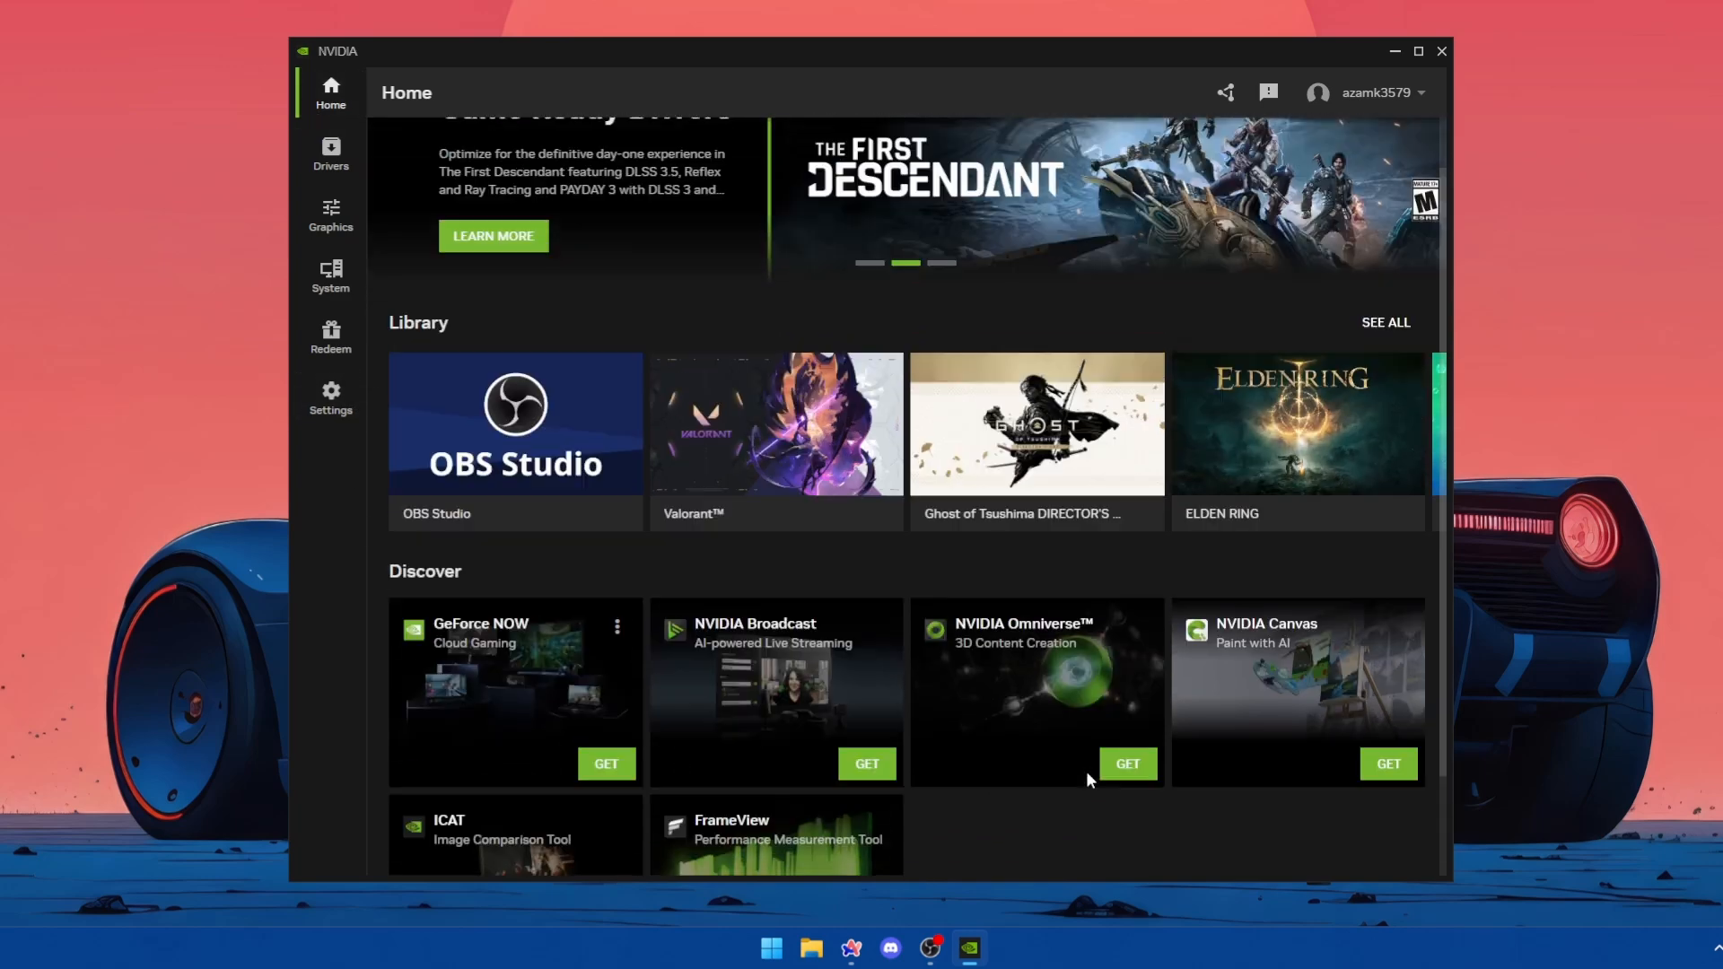
scroll(1088, 780, "up", 1)
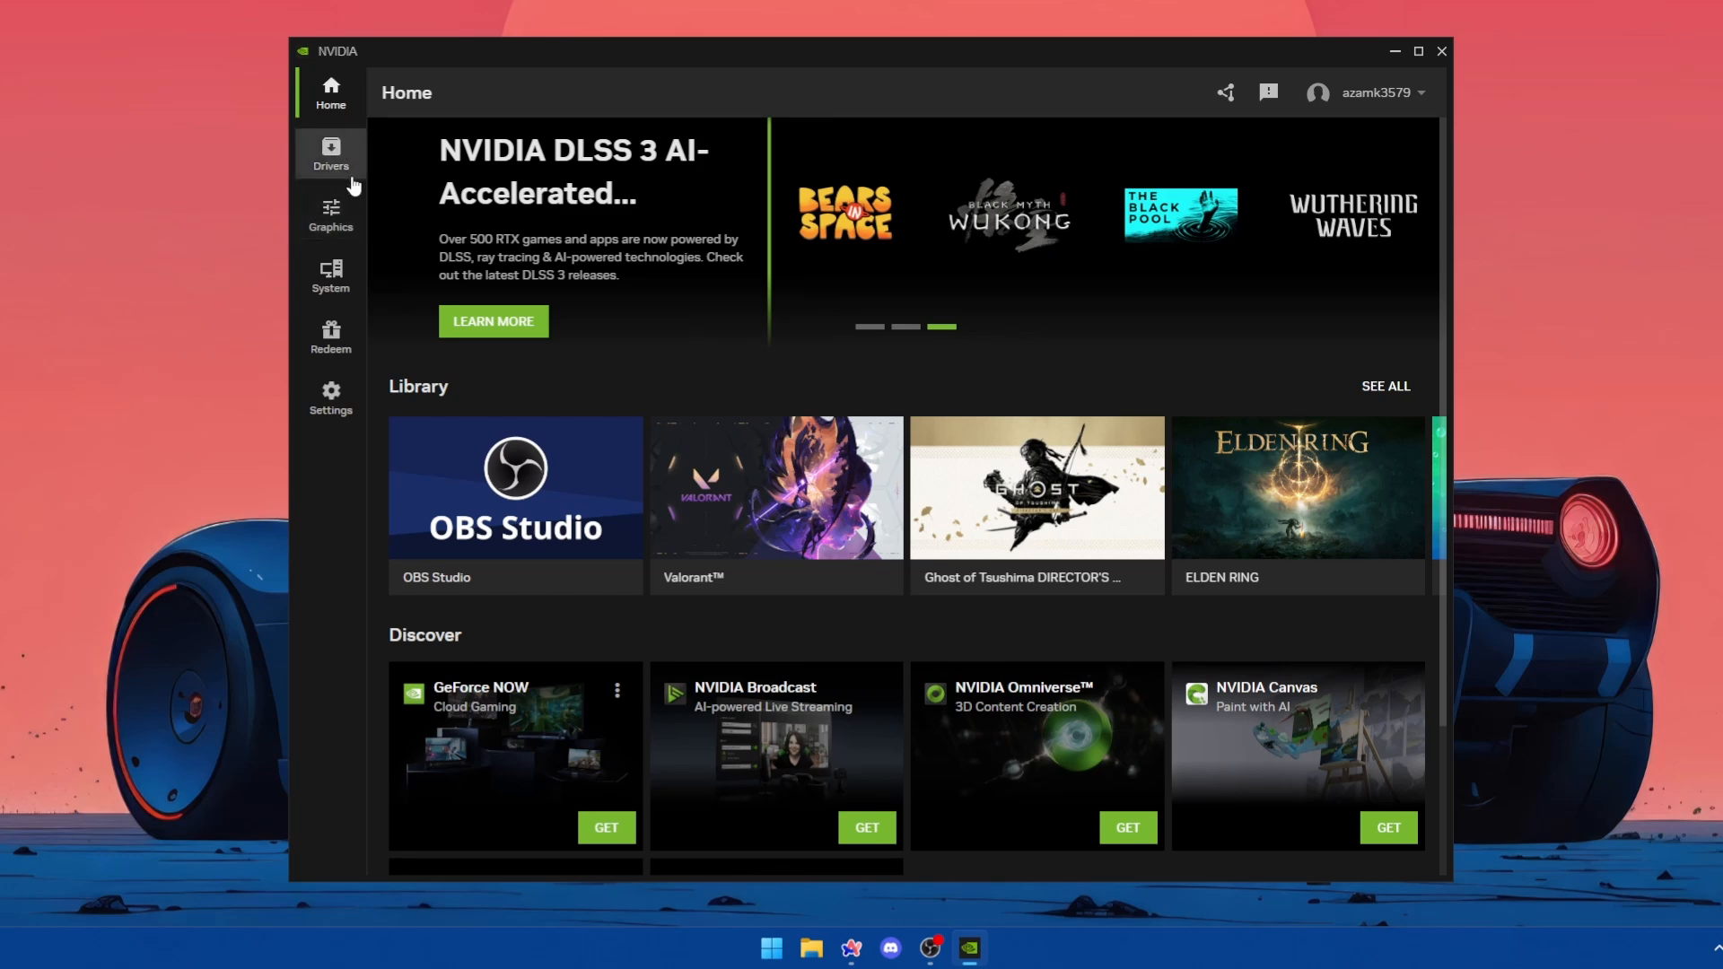
left_click(353, 183)
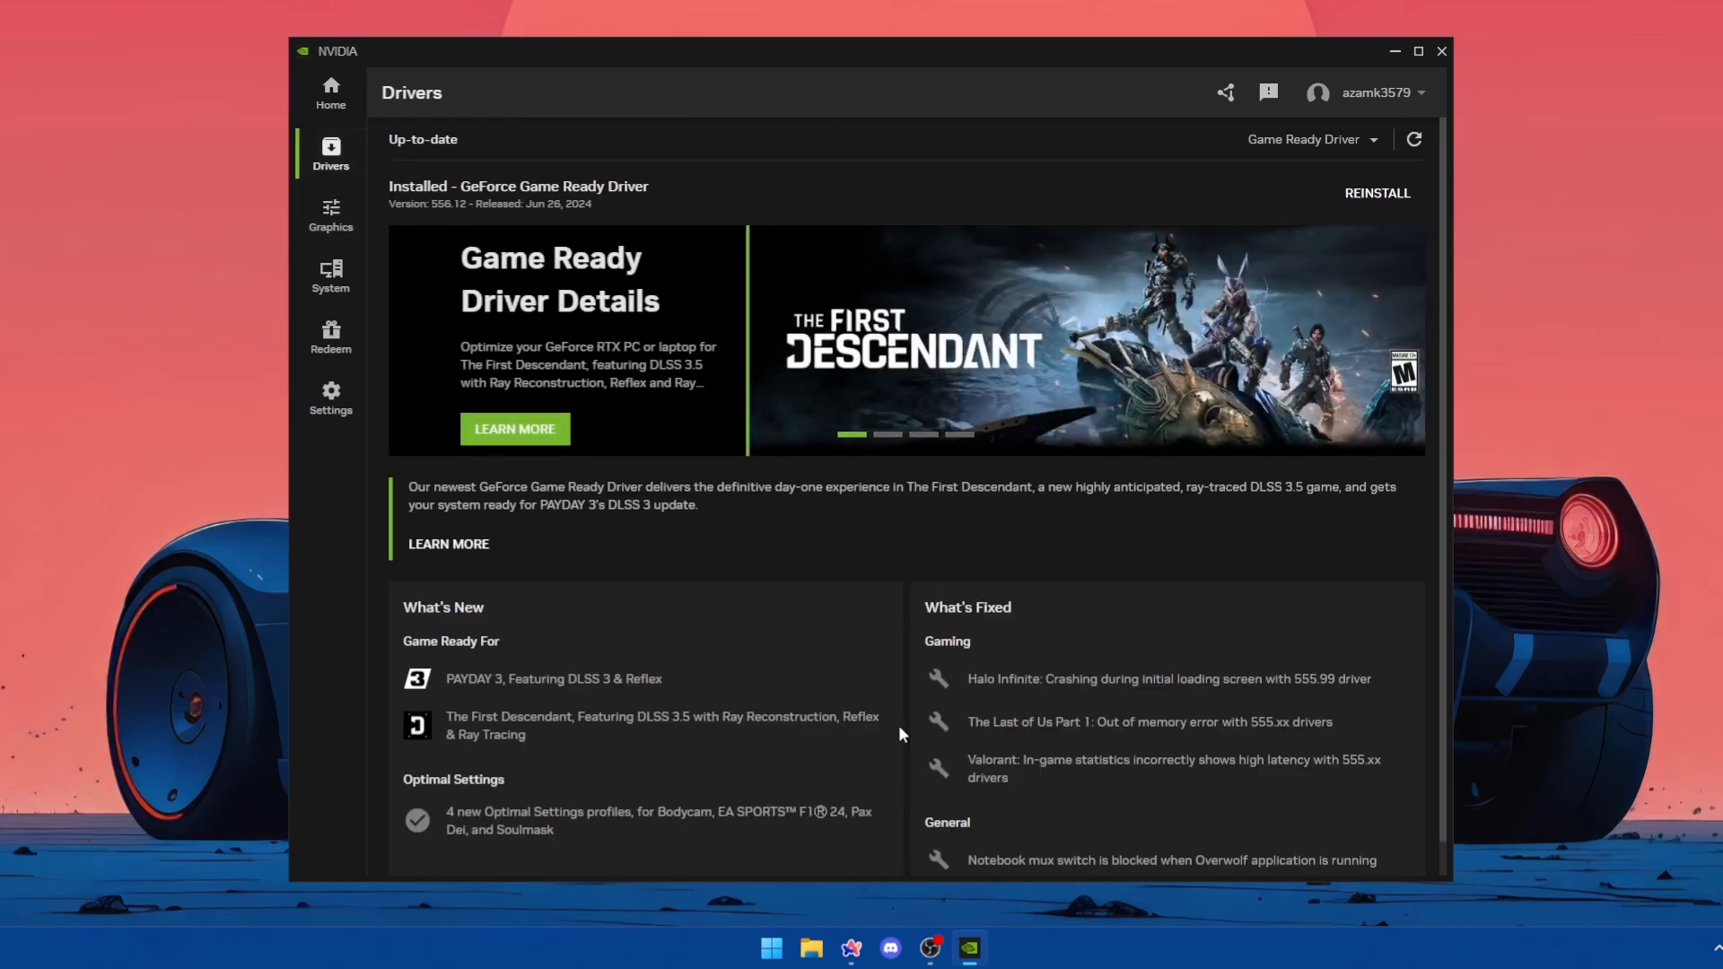
scroll(498, 741, "down", 1)
scroll(498, 741, "up", 1)
left_click(1310, 143)
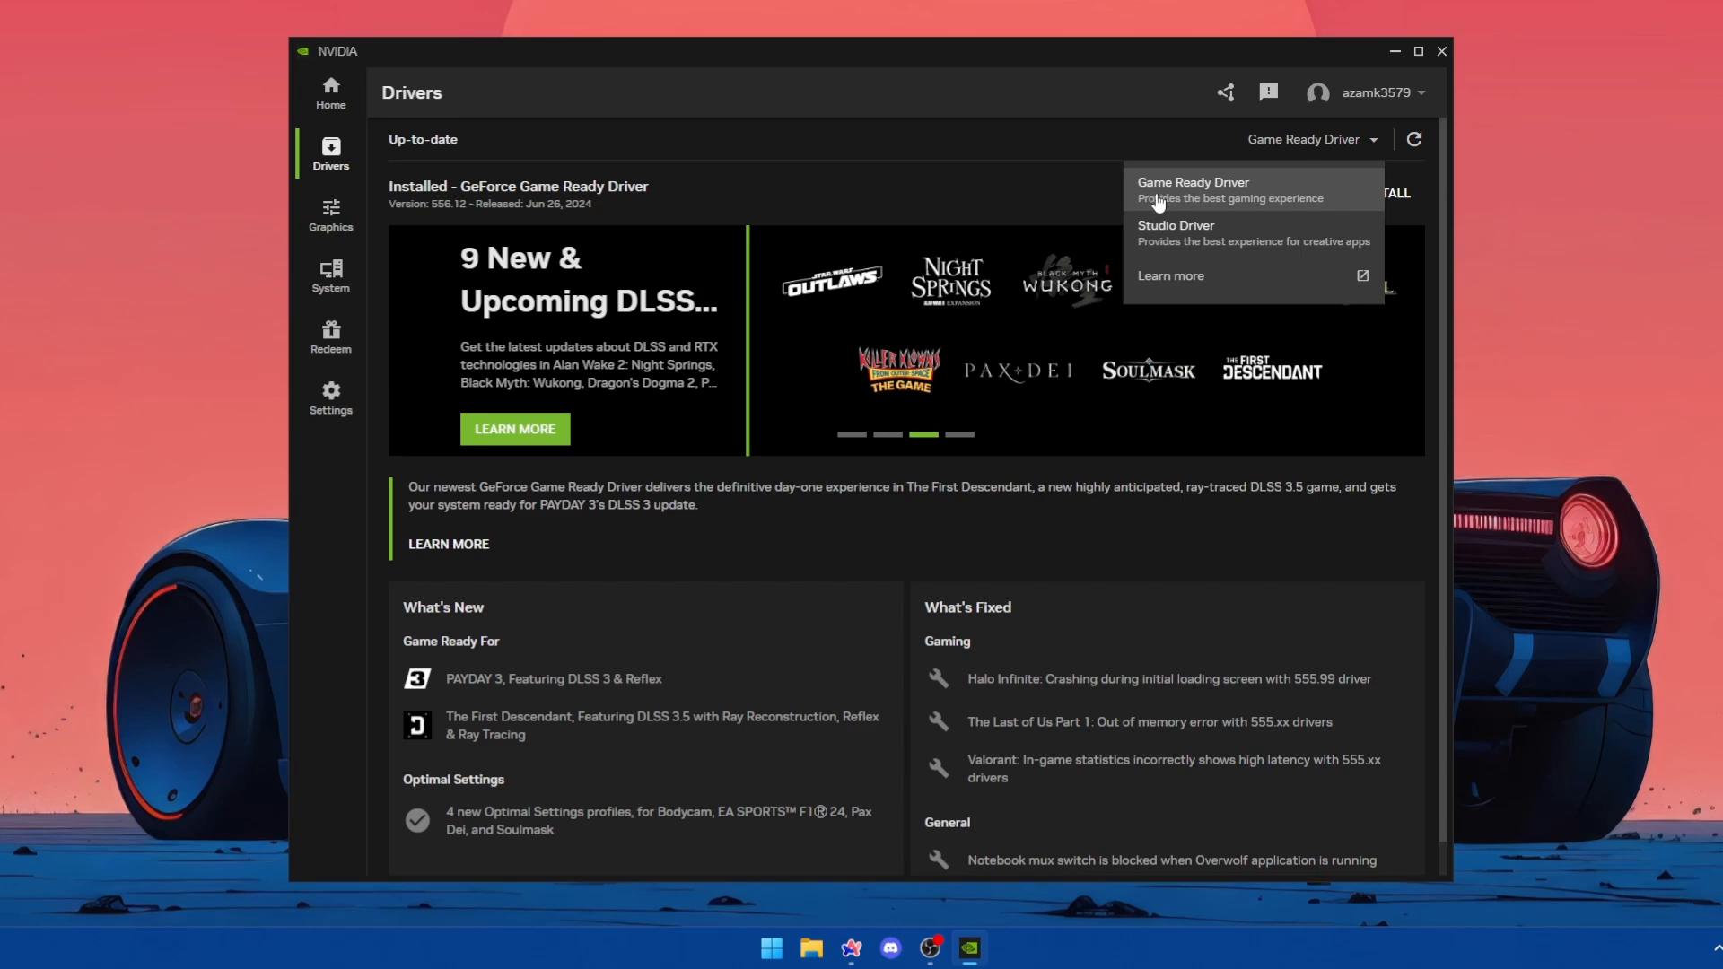
left_click(1196, 212)
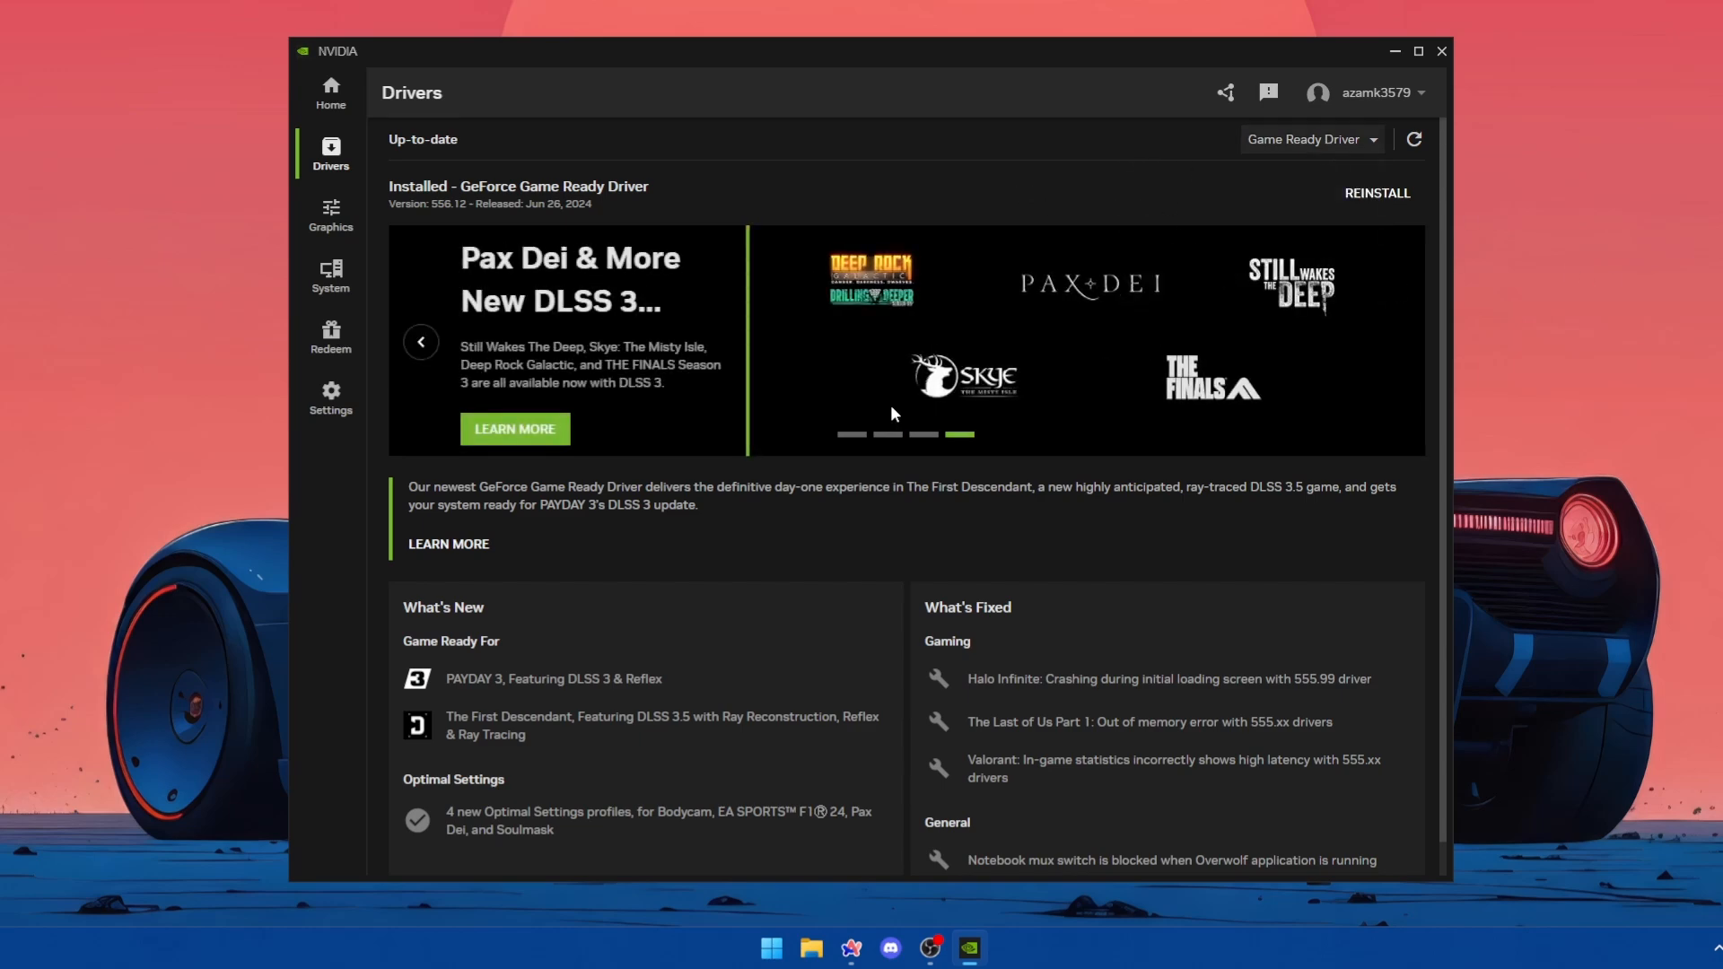
Step: Examine the graphics program list, the Valorant and OBS Studio settings, and the global driver settings
left_click(330, 235)
scroll(535, 542, "down", 2)
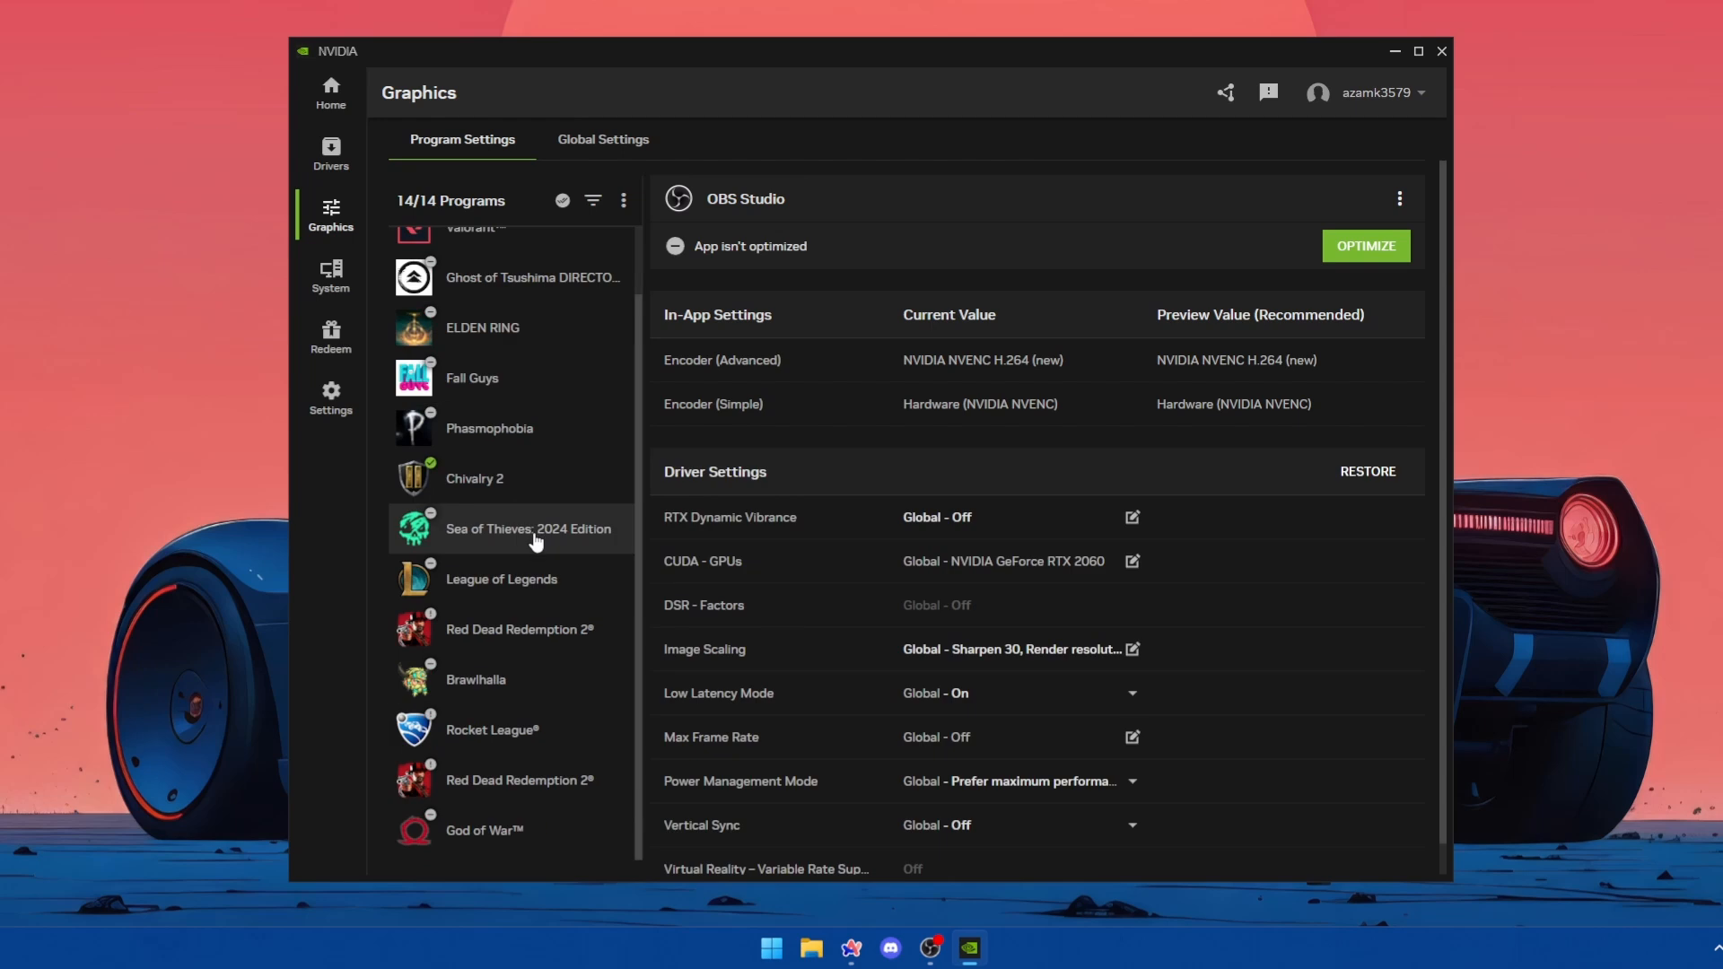
scroll(535, 542, "up", 2)
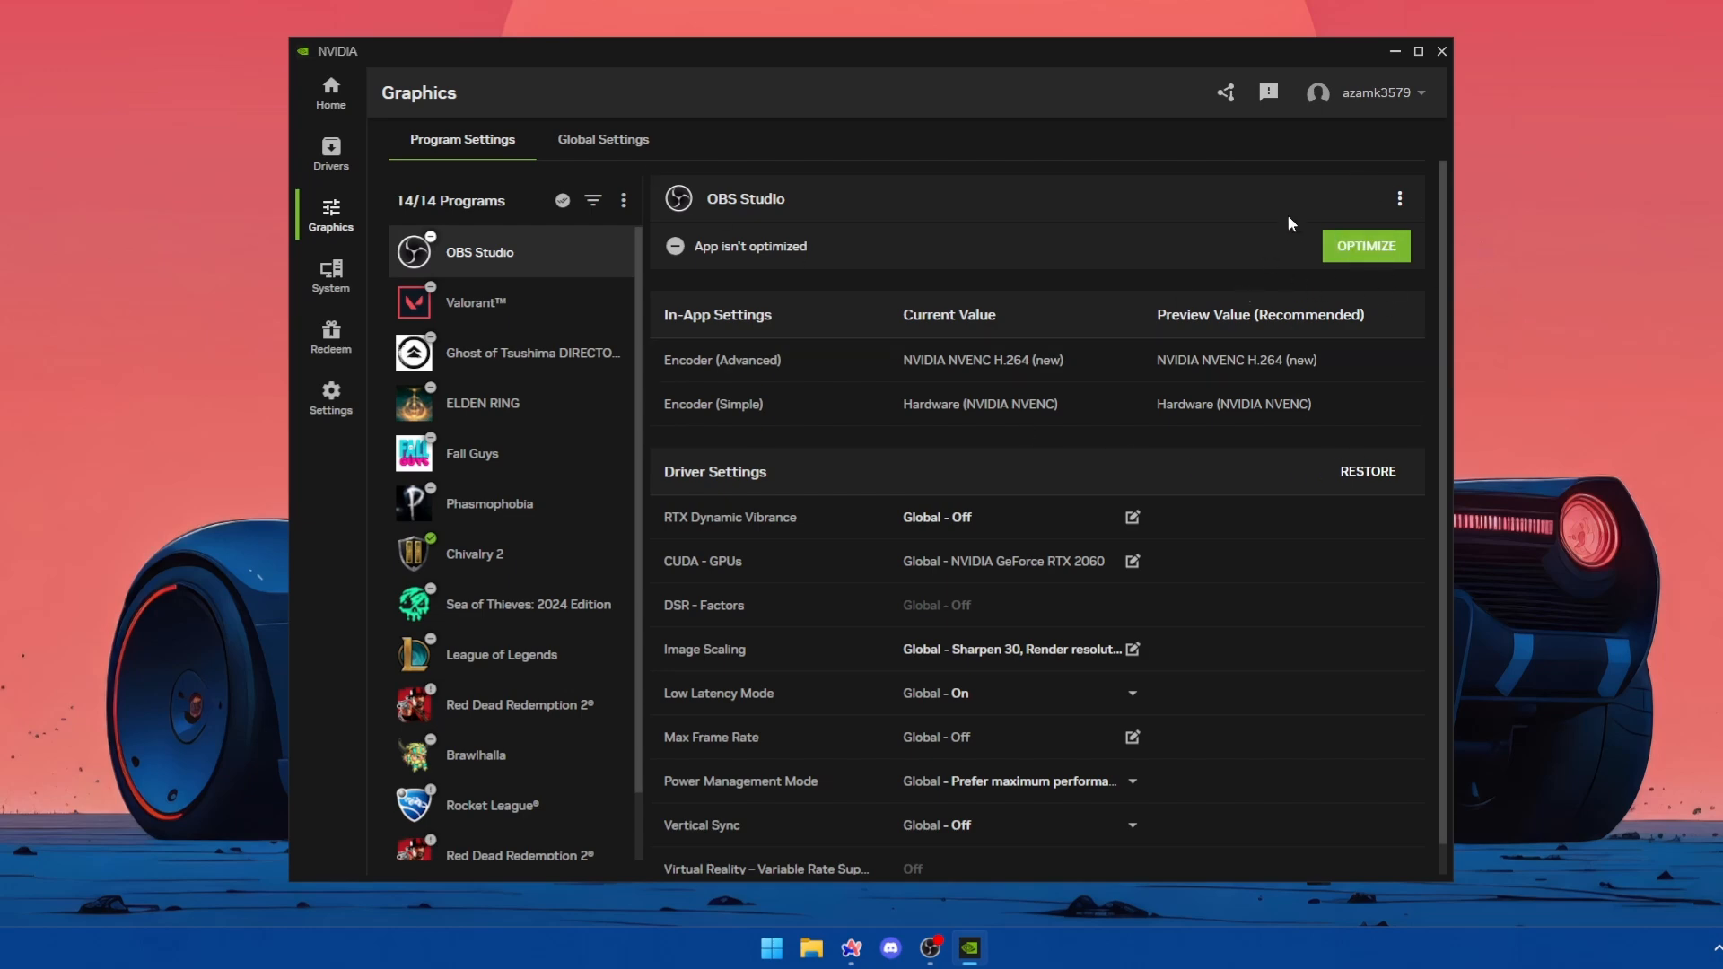
left_click(458, 312)
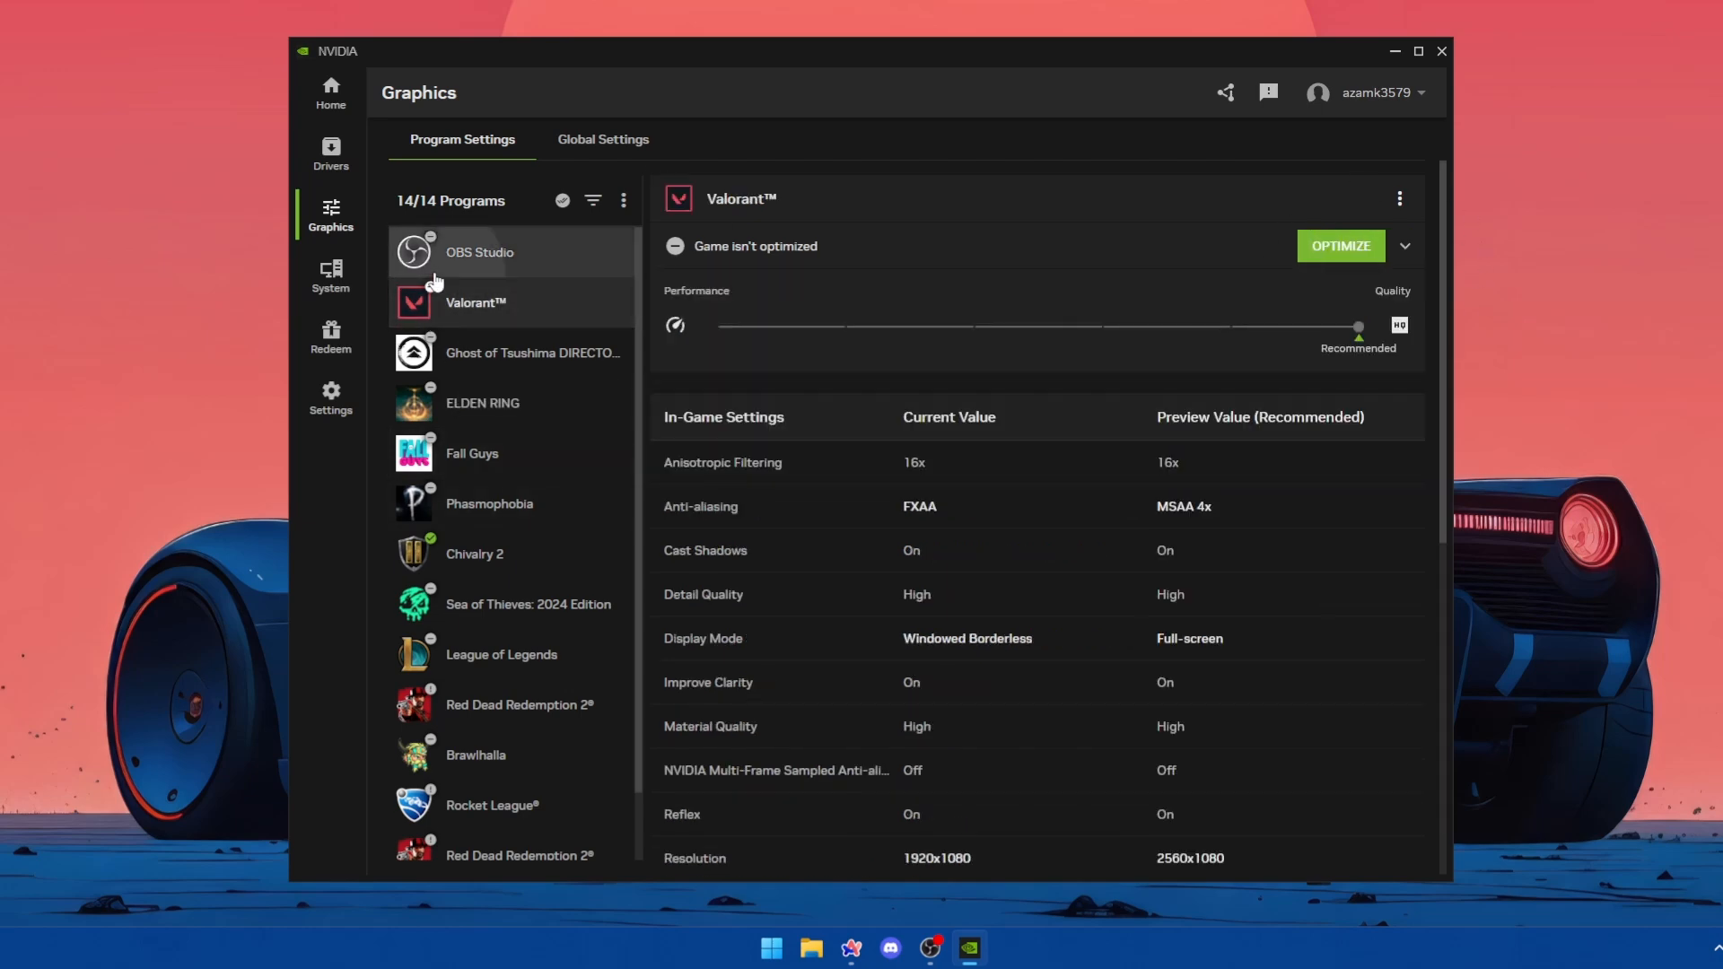
left_click(476, 253)
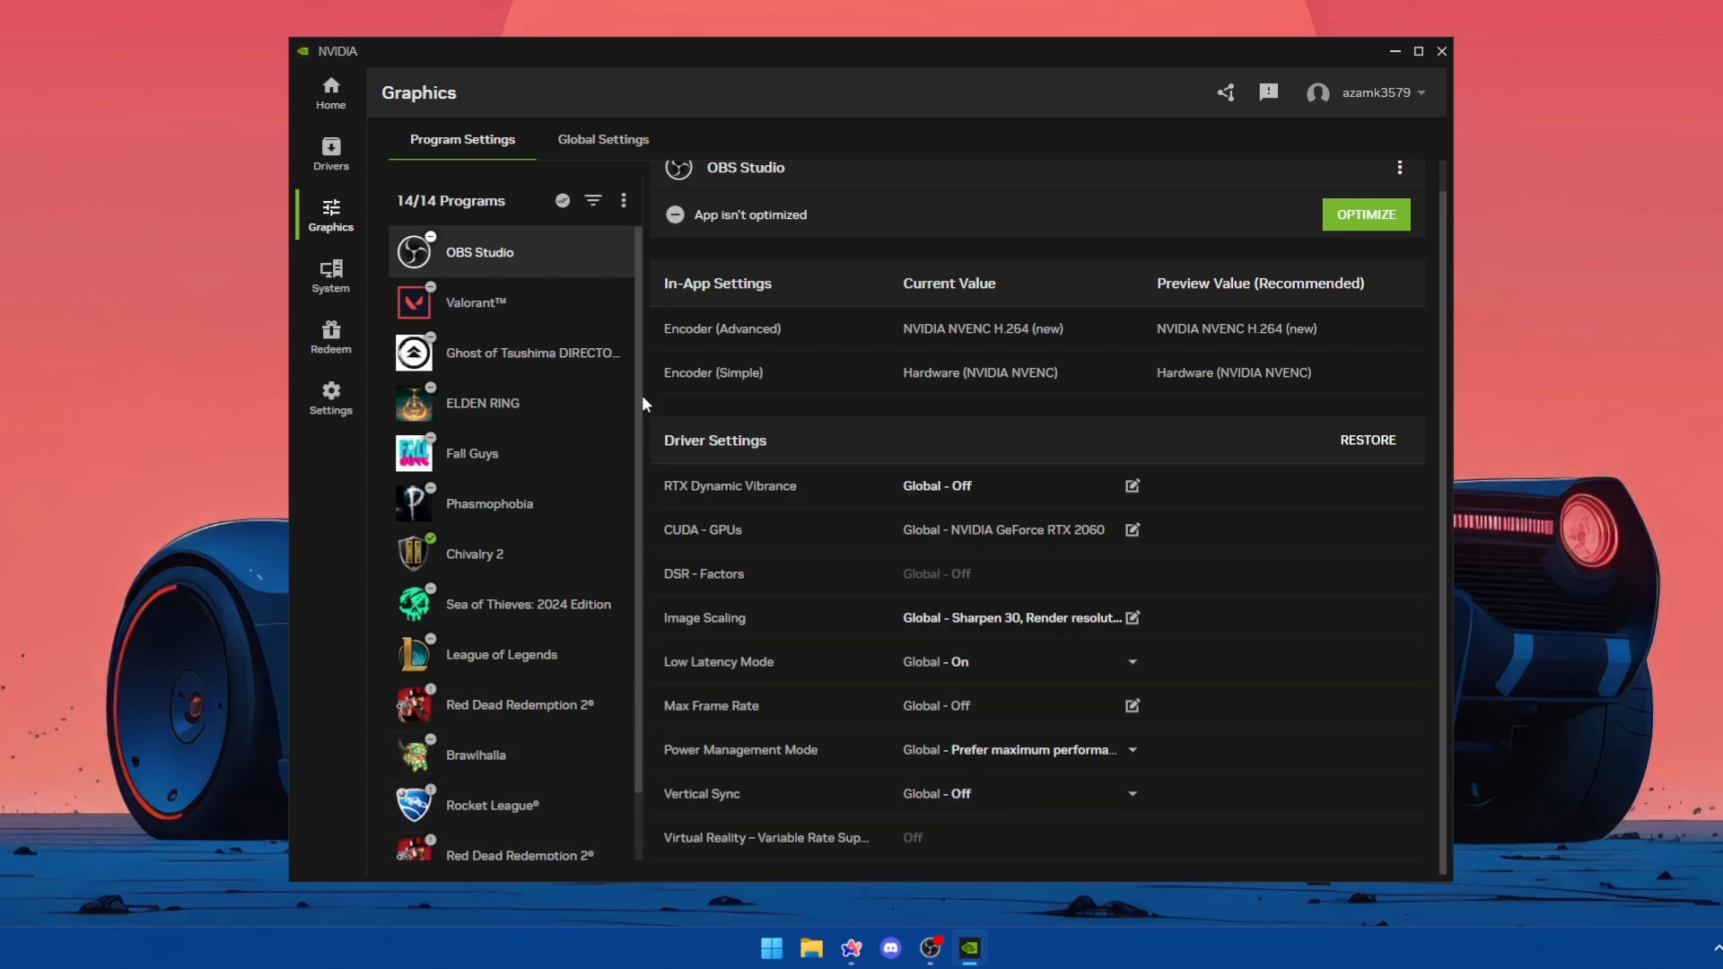
left_click(629, 146)
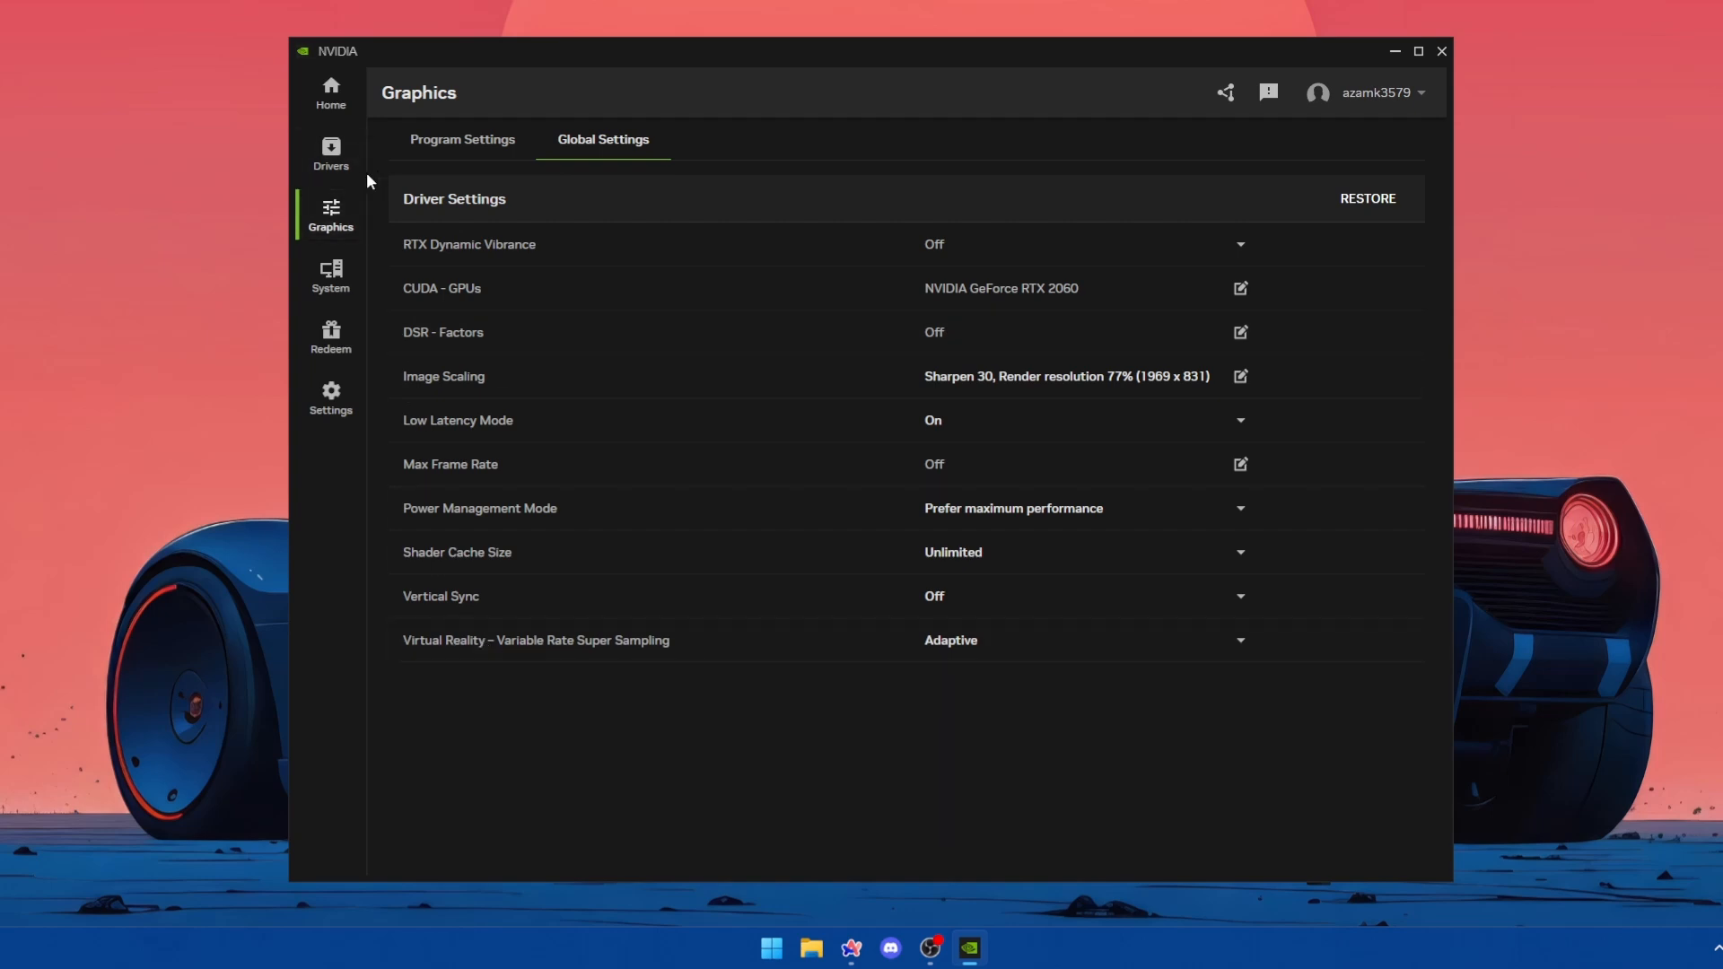
Step: Examine the System overview and read through the full My Gaming Rig details
left_click(334, 272)
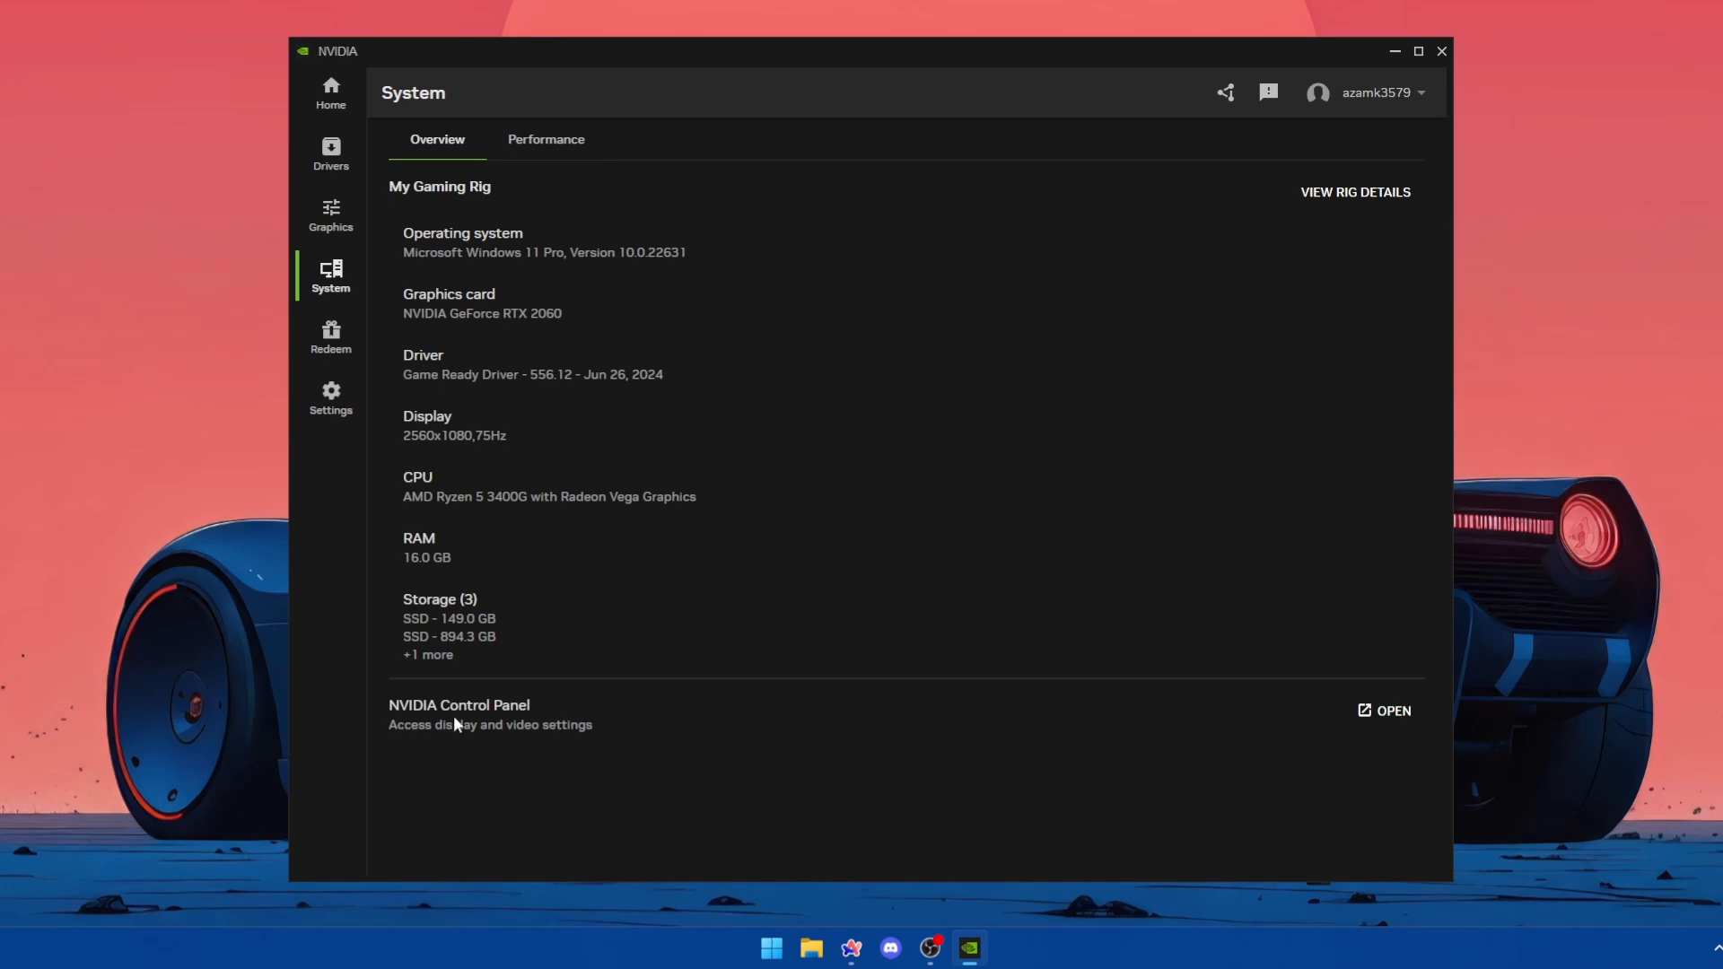
left_click(1380, 206)
scroll(896, 487, "down", 5)
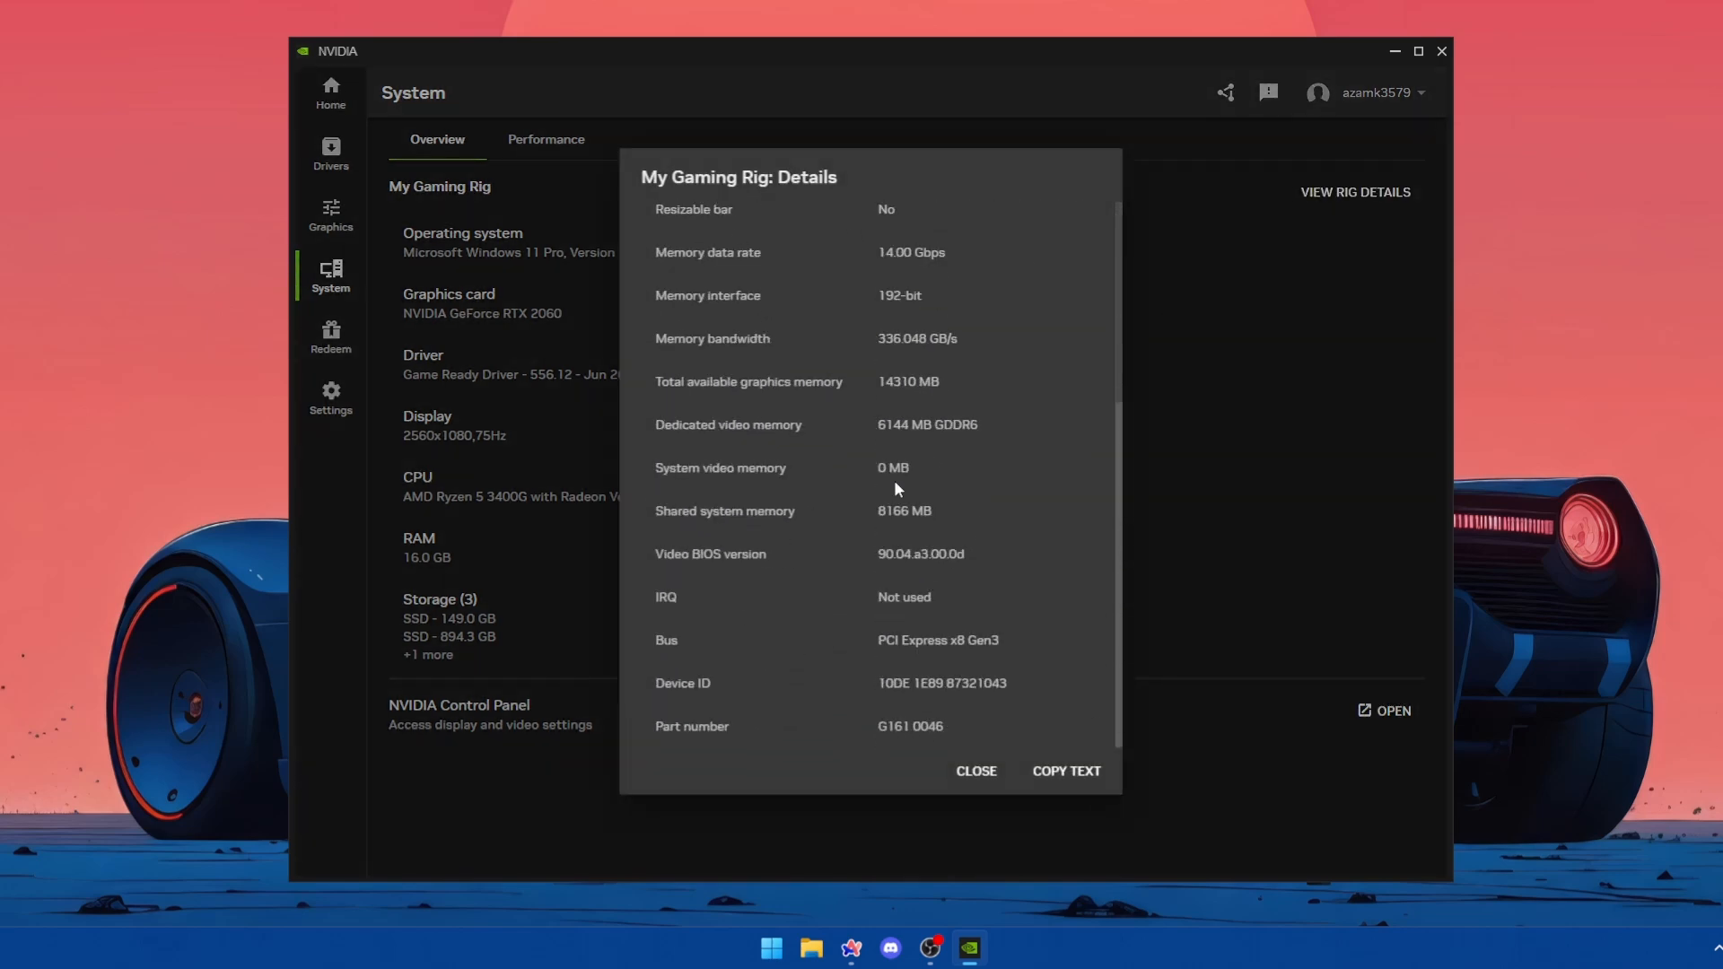
scroll(894, 481, "up", 4)
scroll(894, 481, "down", 3)
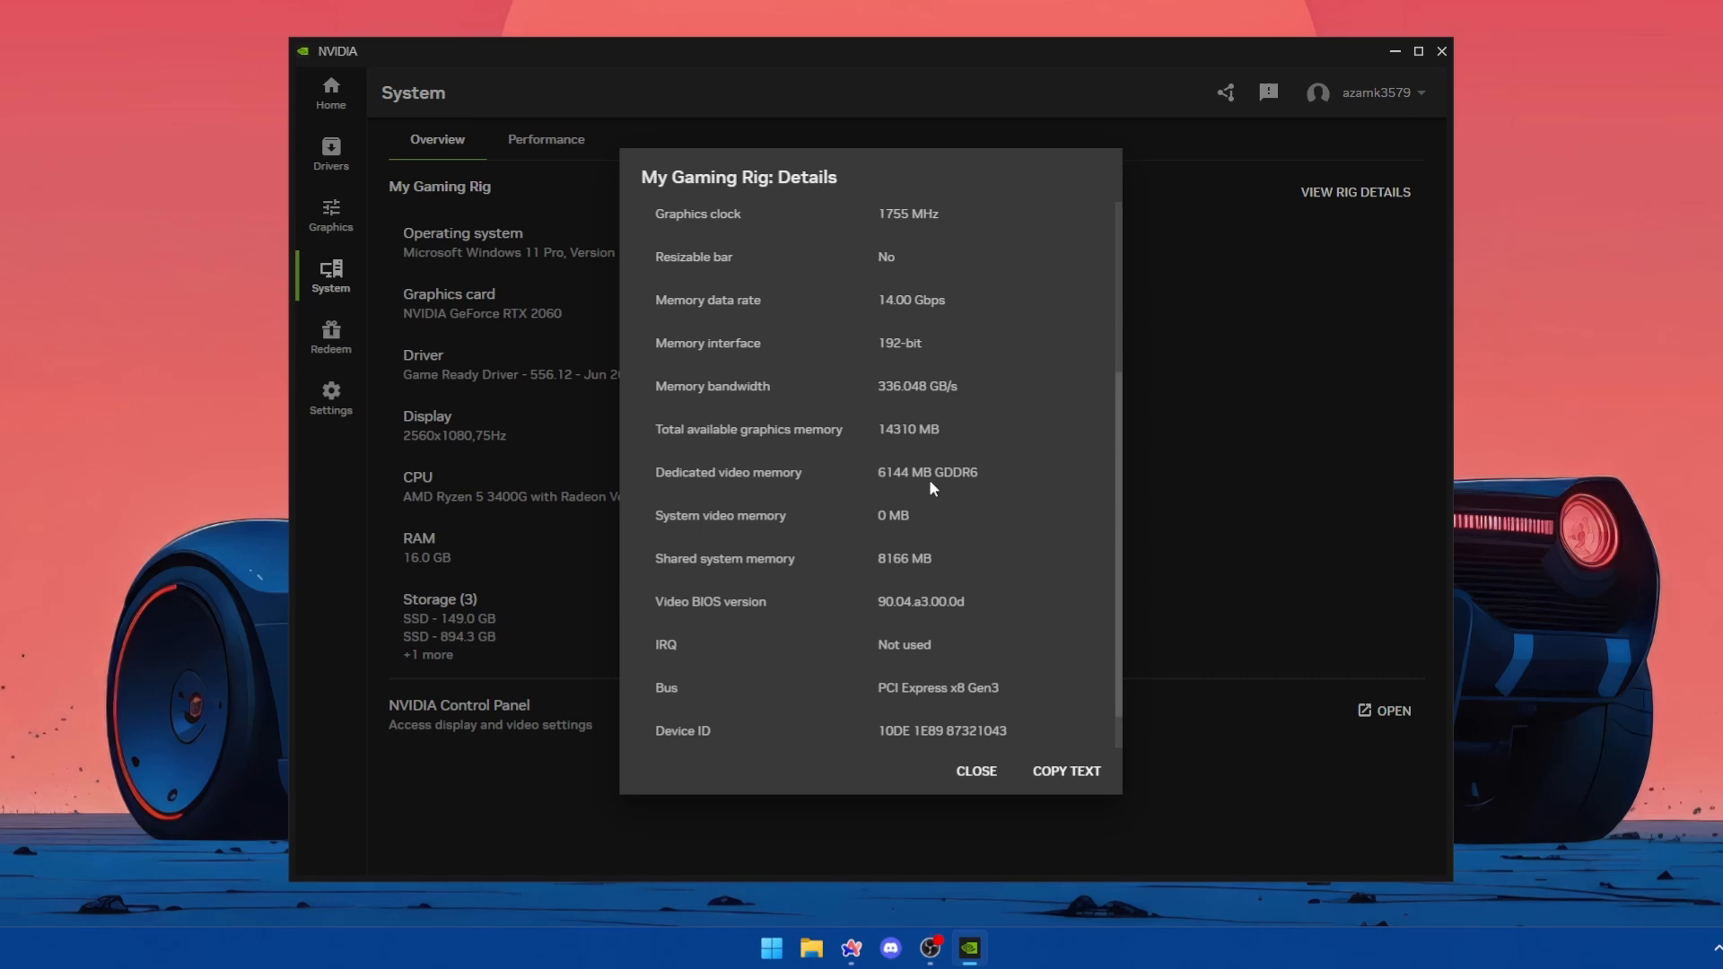
left_click(550, 160)
Step: View the GPU performance statistics and limits, and look over the Redeem and Settings pages
left_click(558, 141)
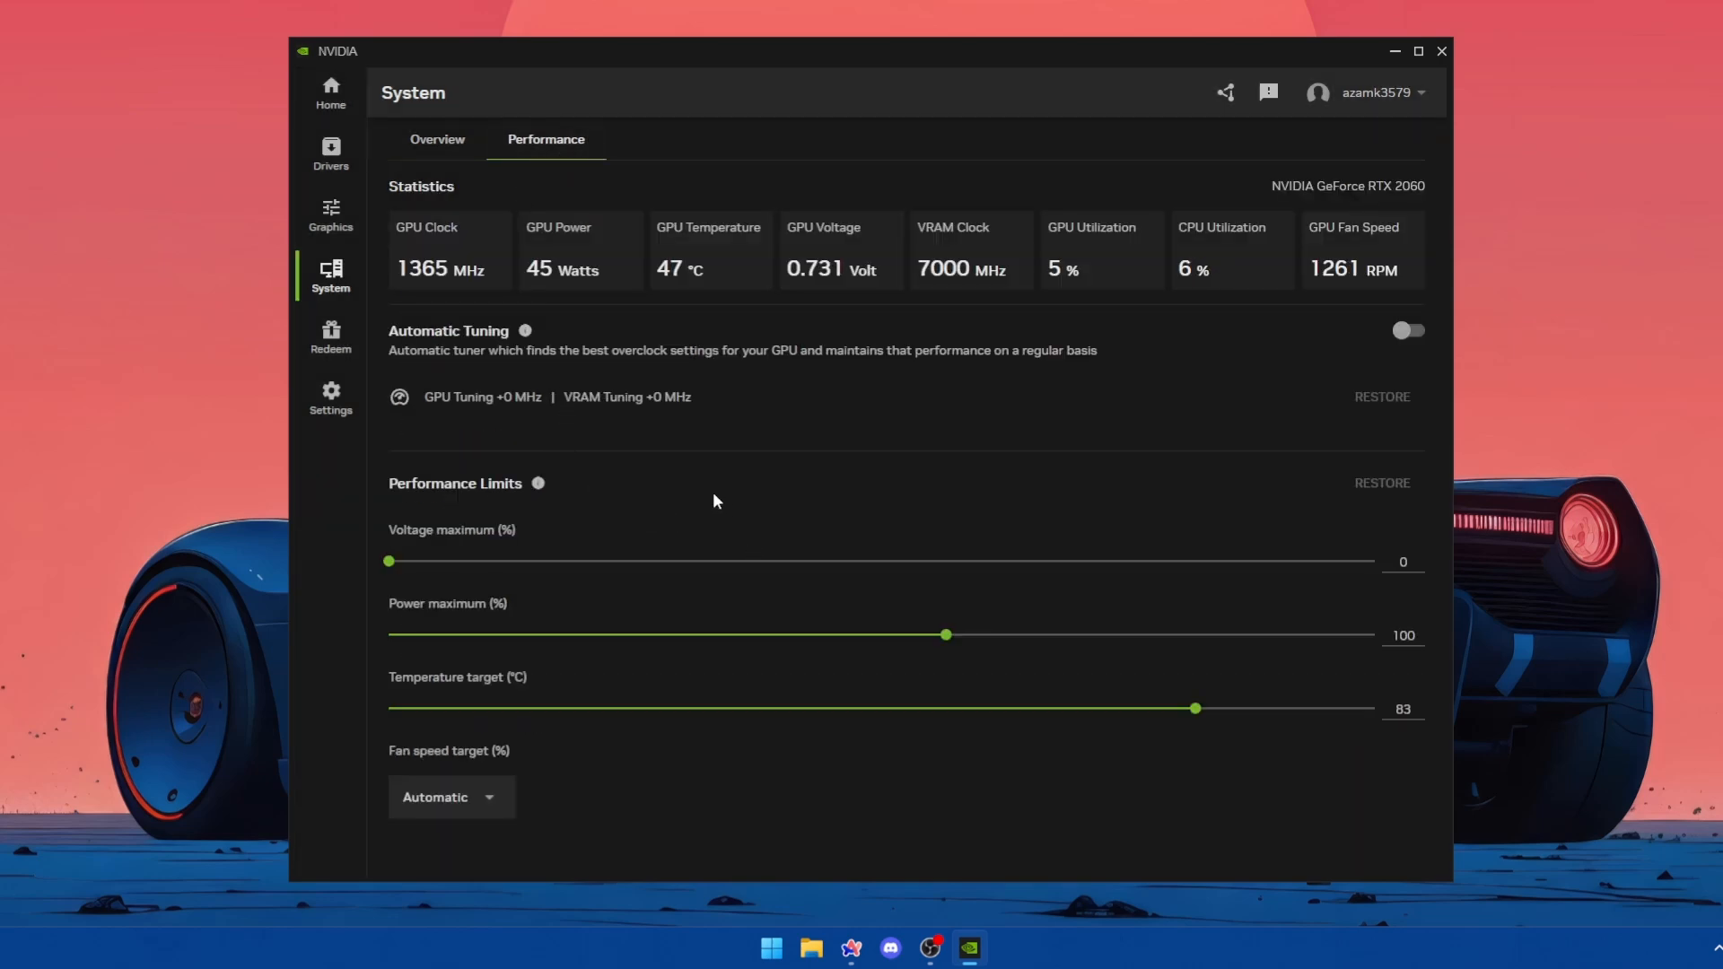
left_click(331, 337)
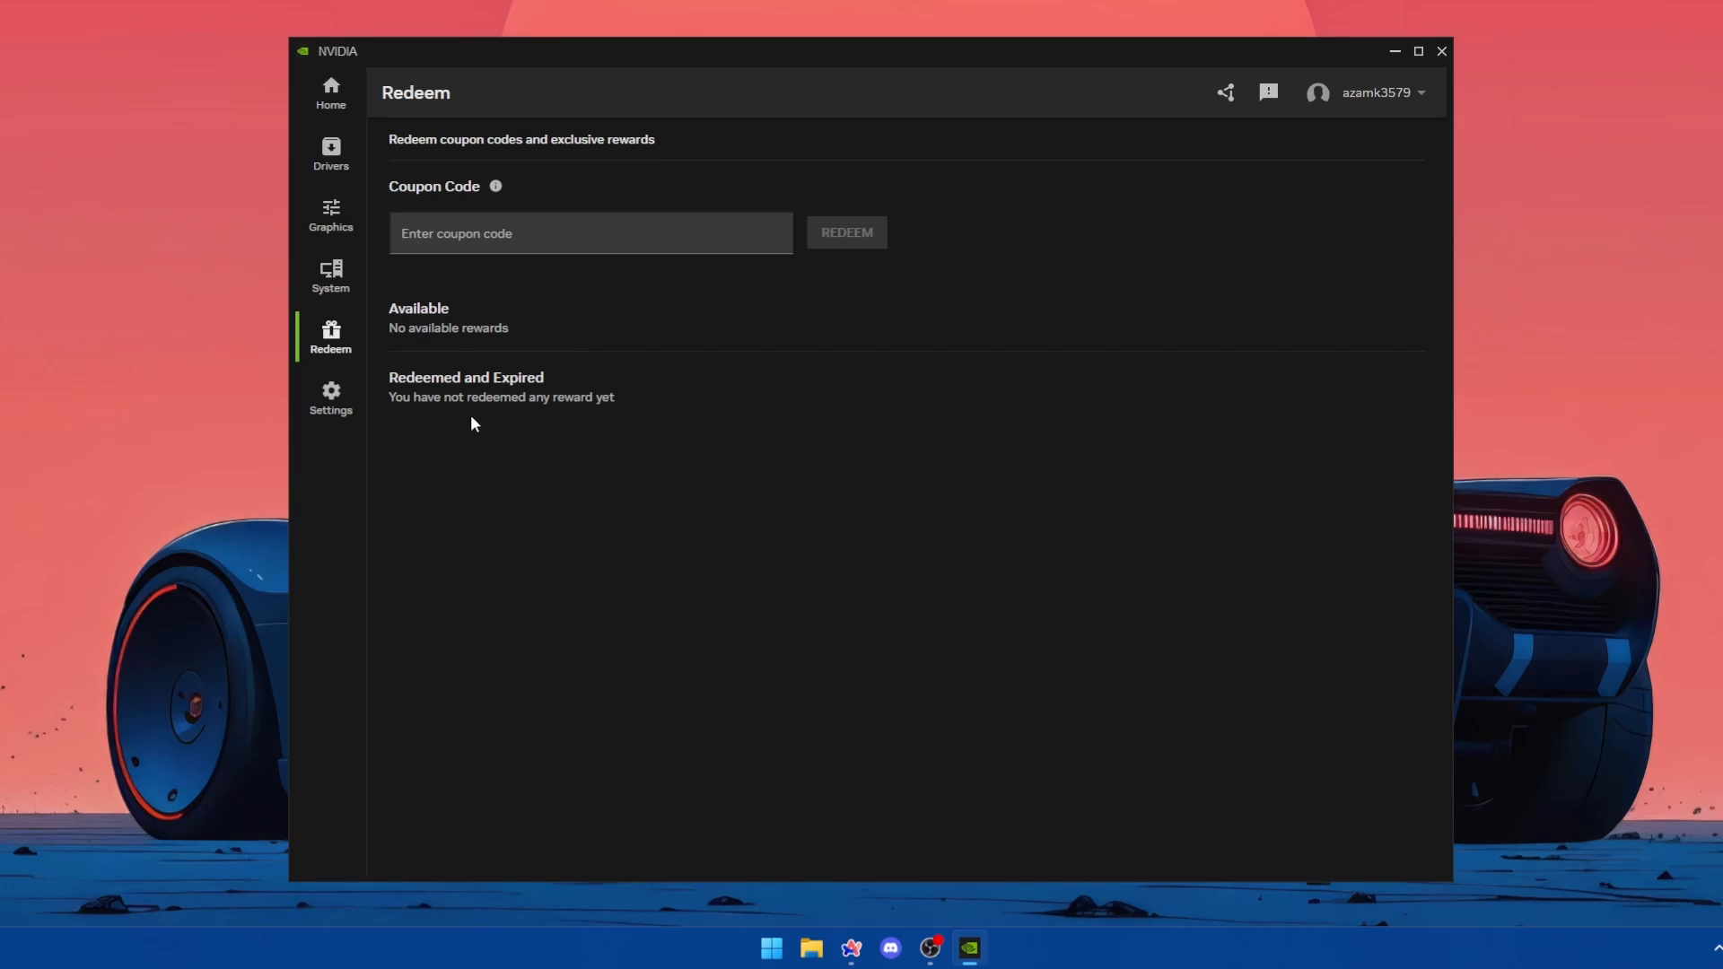
left_click(341, 399)
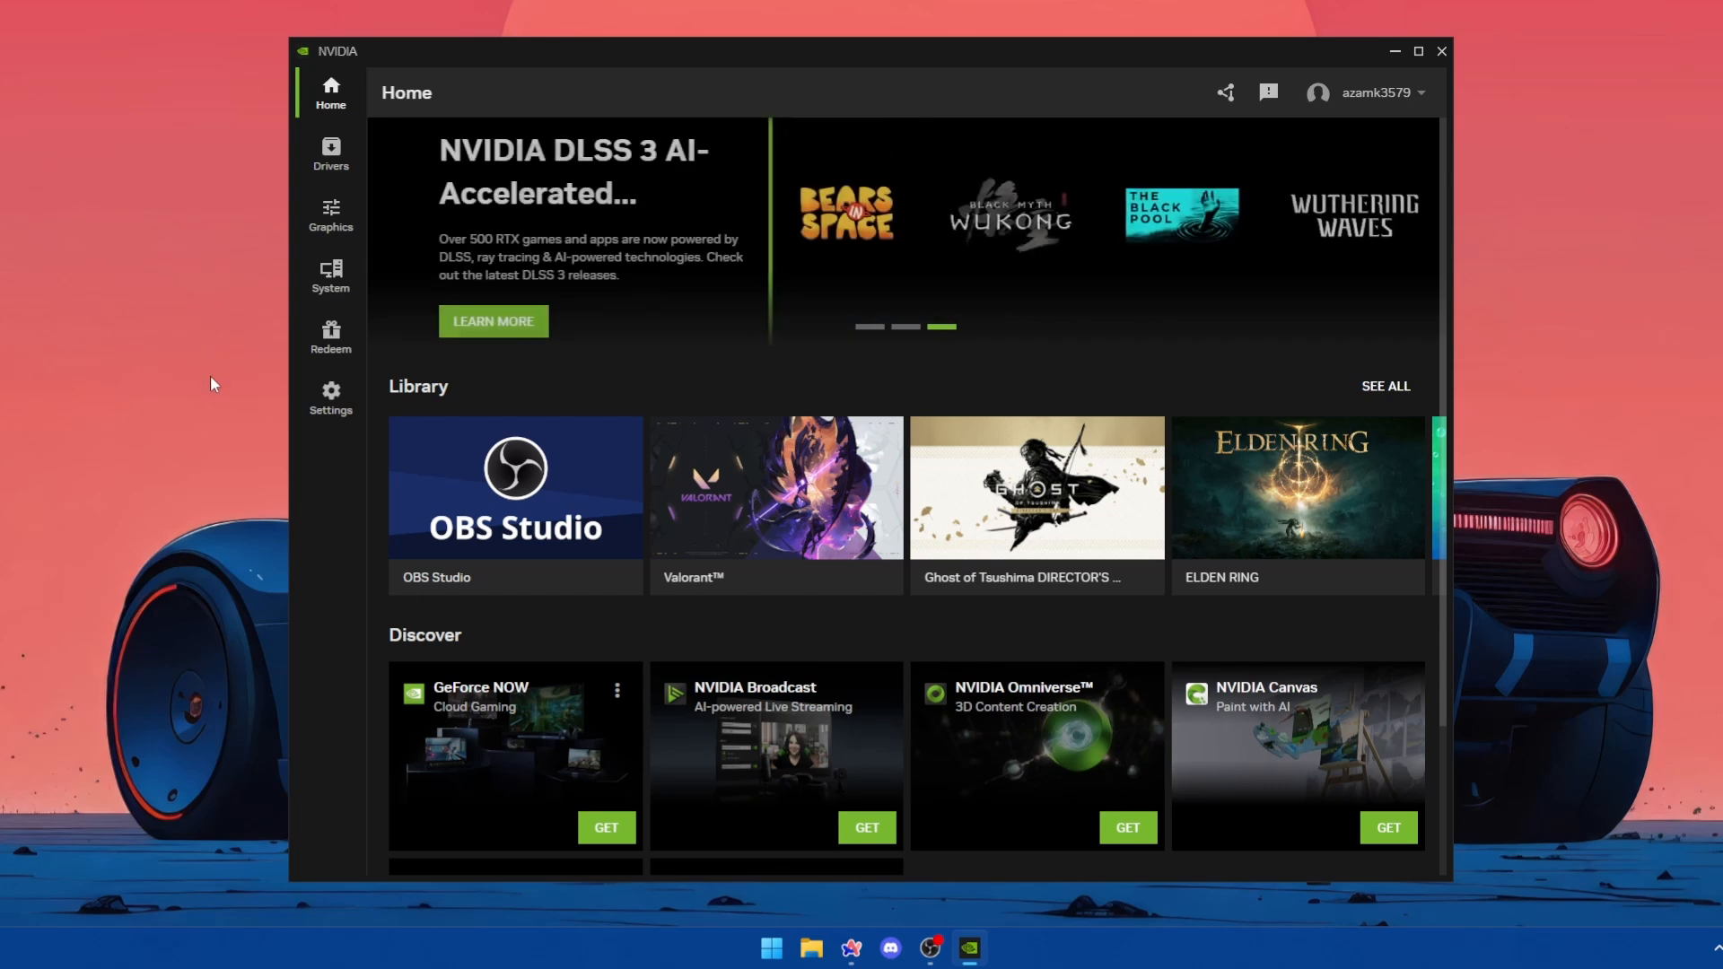
Step: In the System performance limits, try a power maximum of 120% and 90%, and settle on 110%
left_click(338, 286)
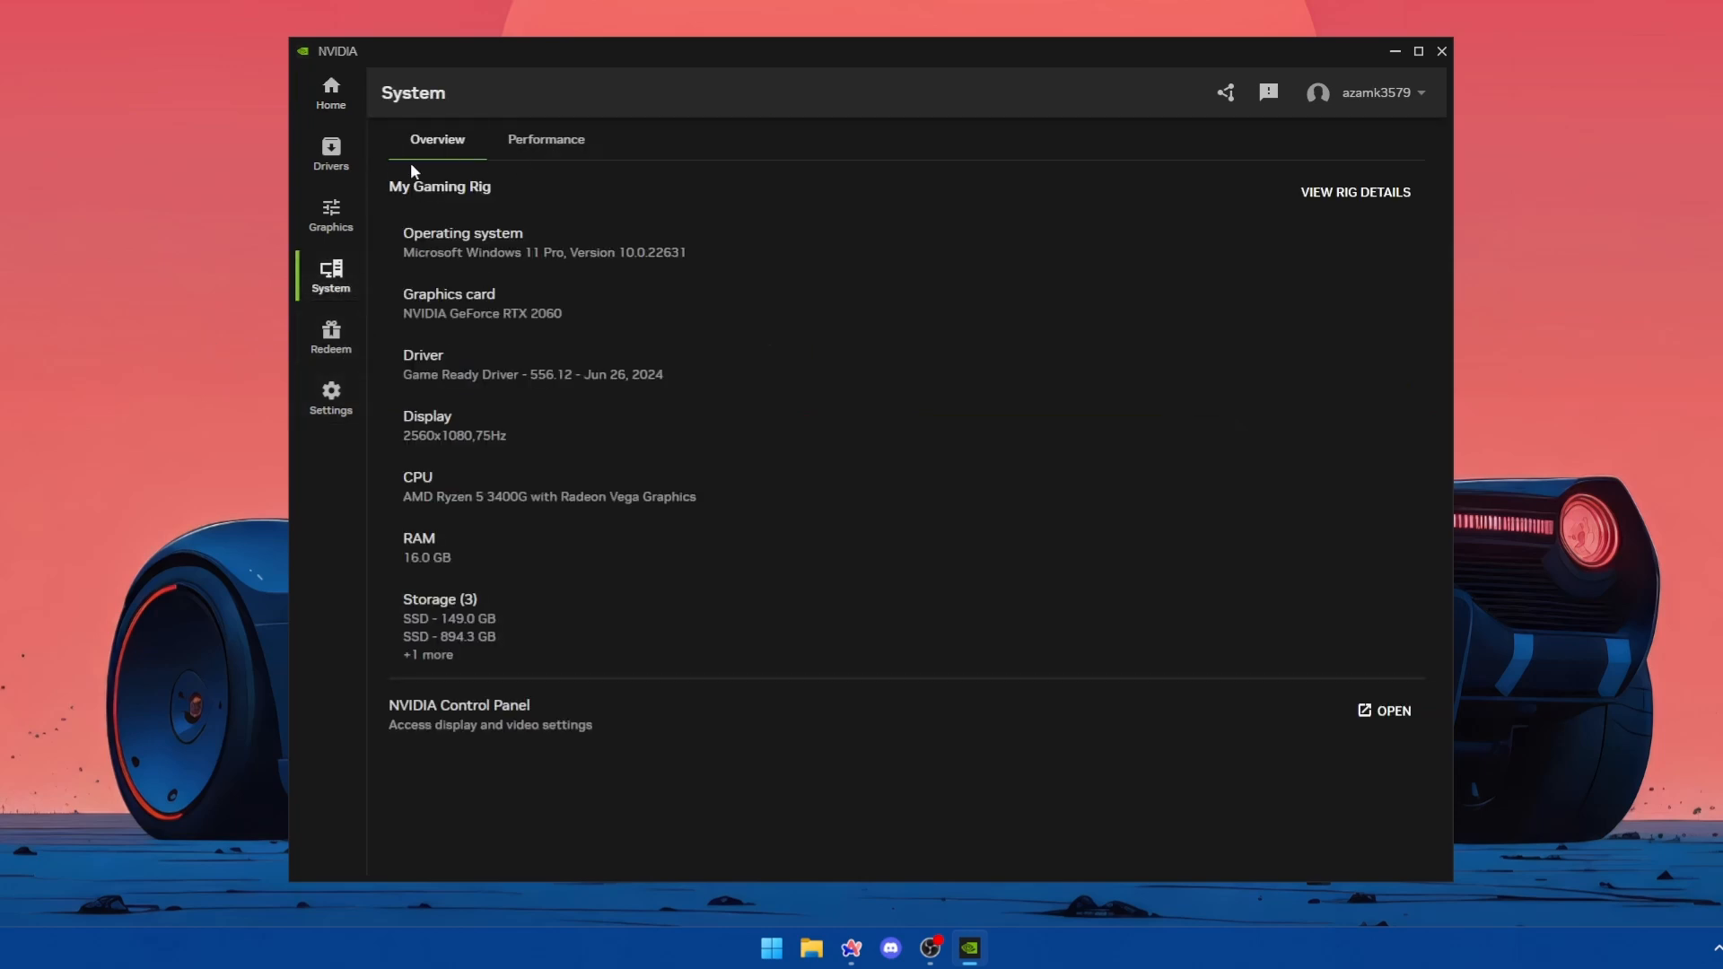
left_click(573, 156)
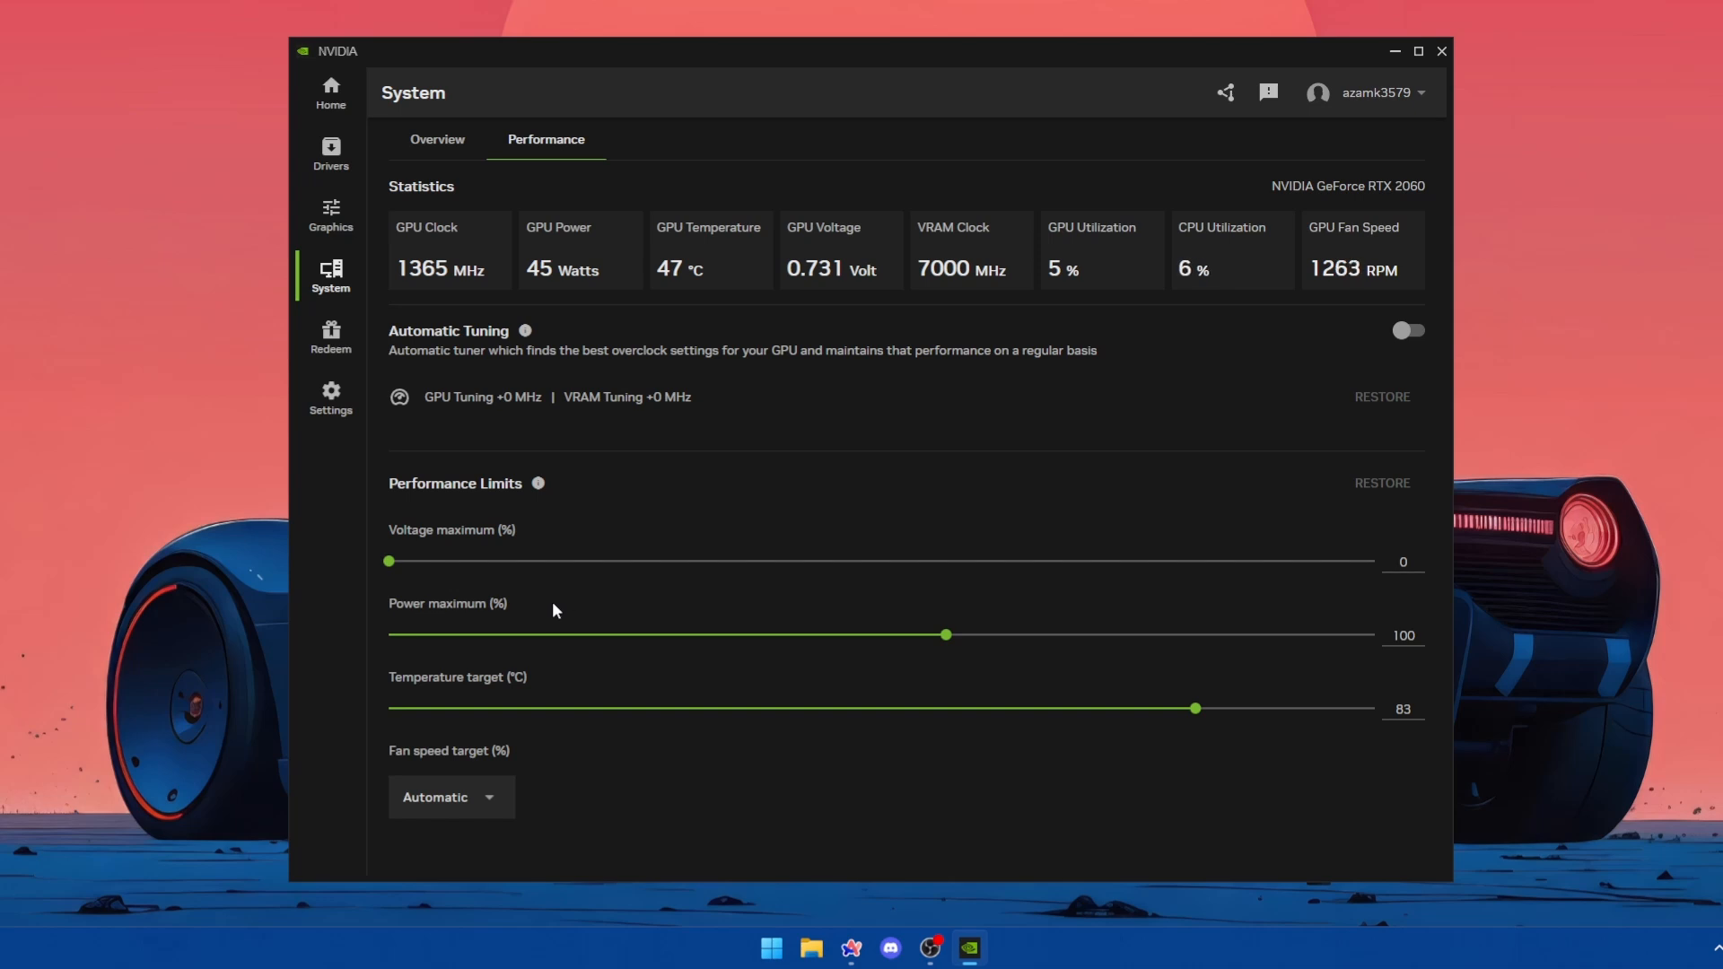
left_click(947, 635)
left_click_drag(946, 635, 1374, 636)
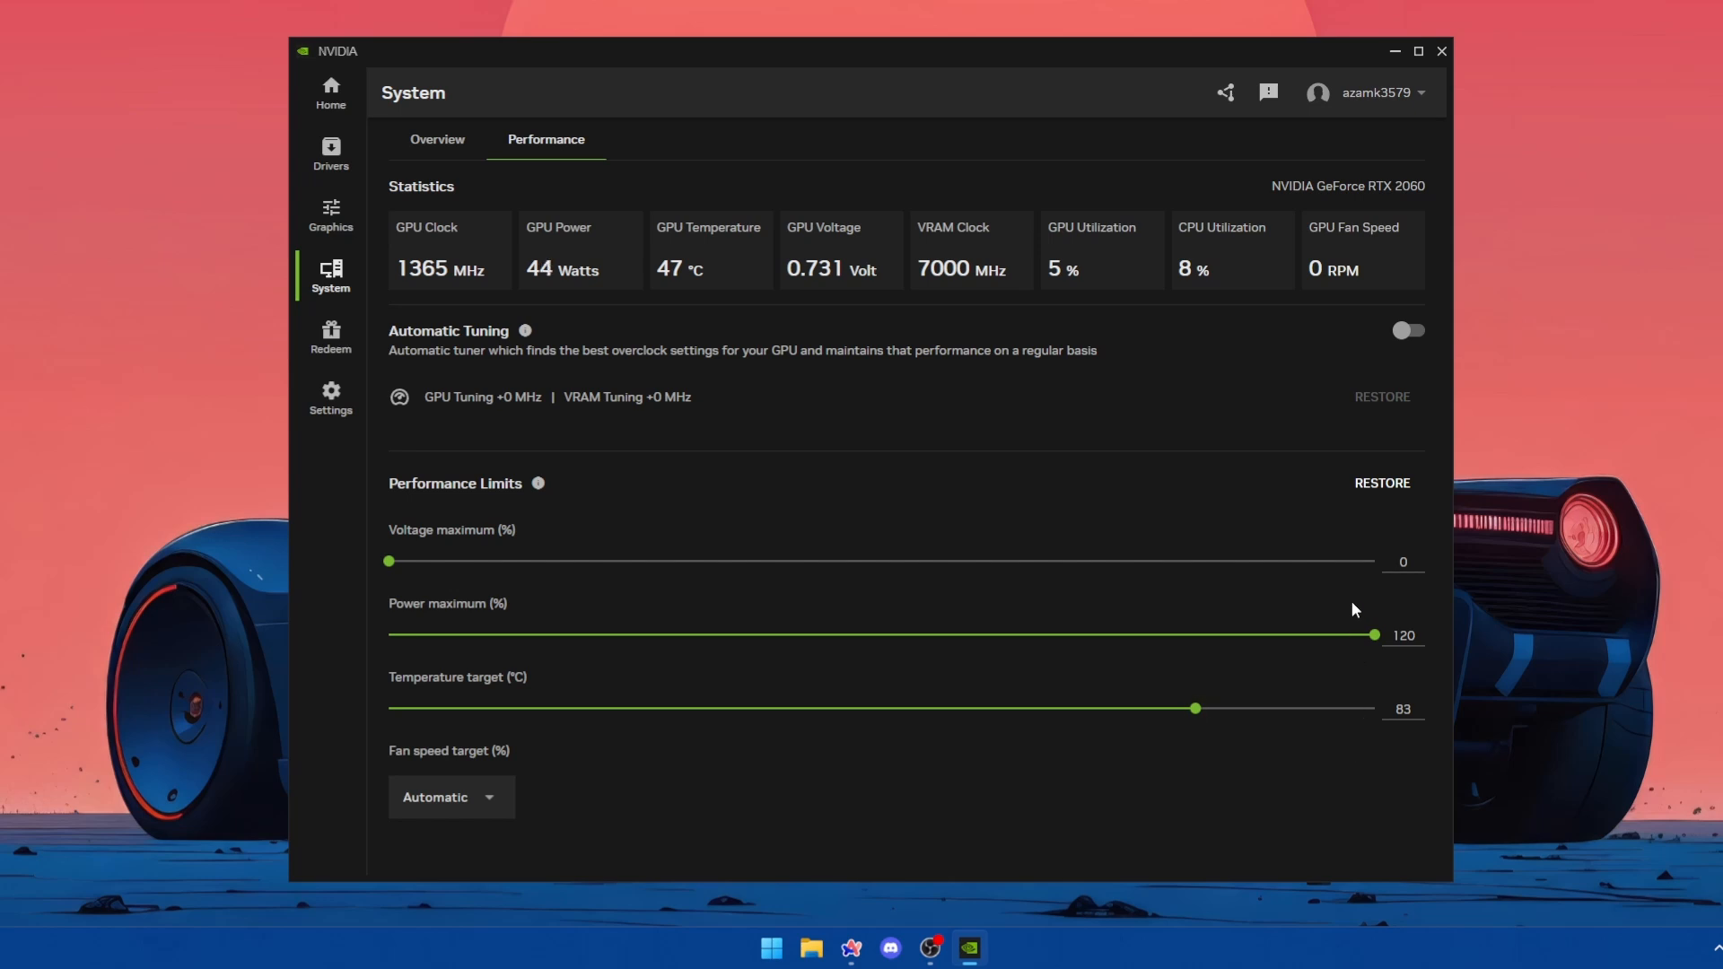
left_click_drag(1362, 641, 732, 639)
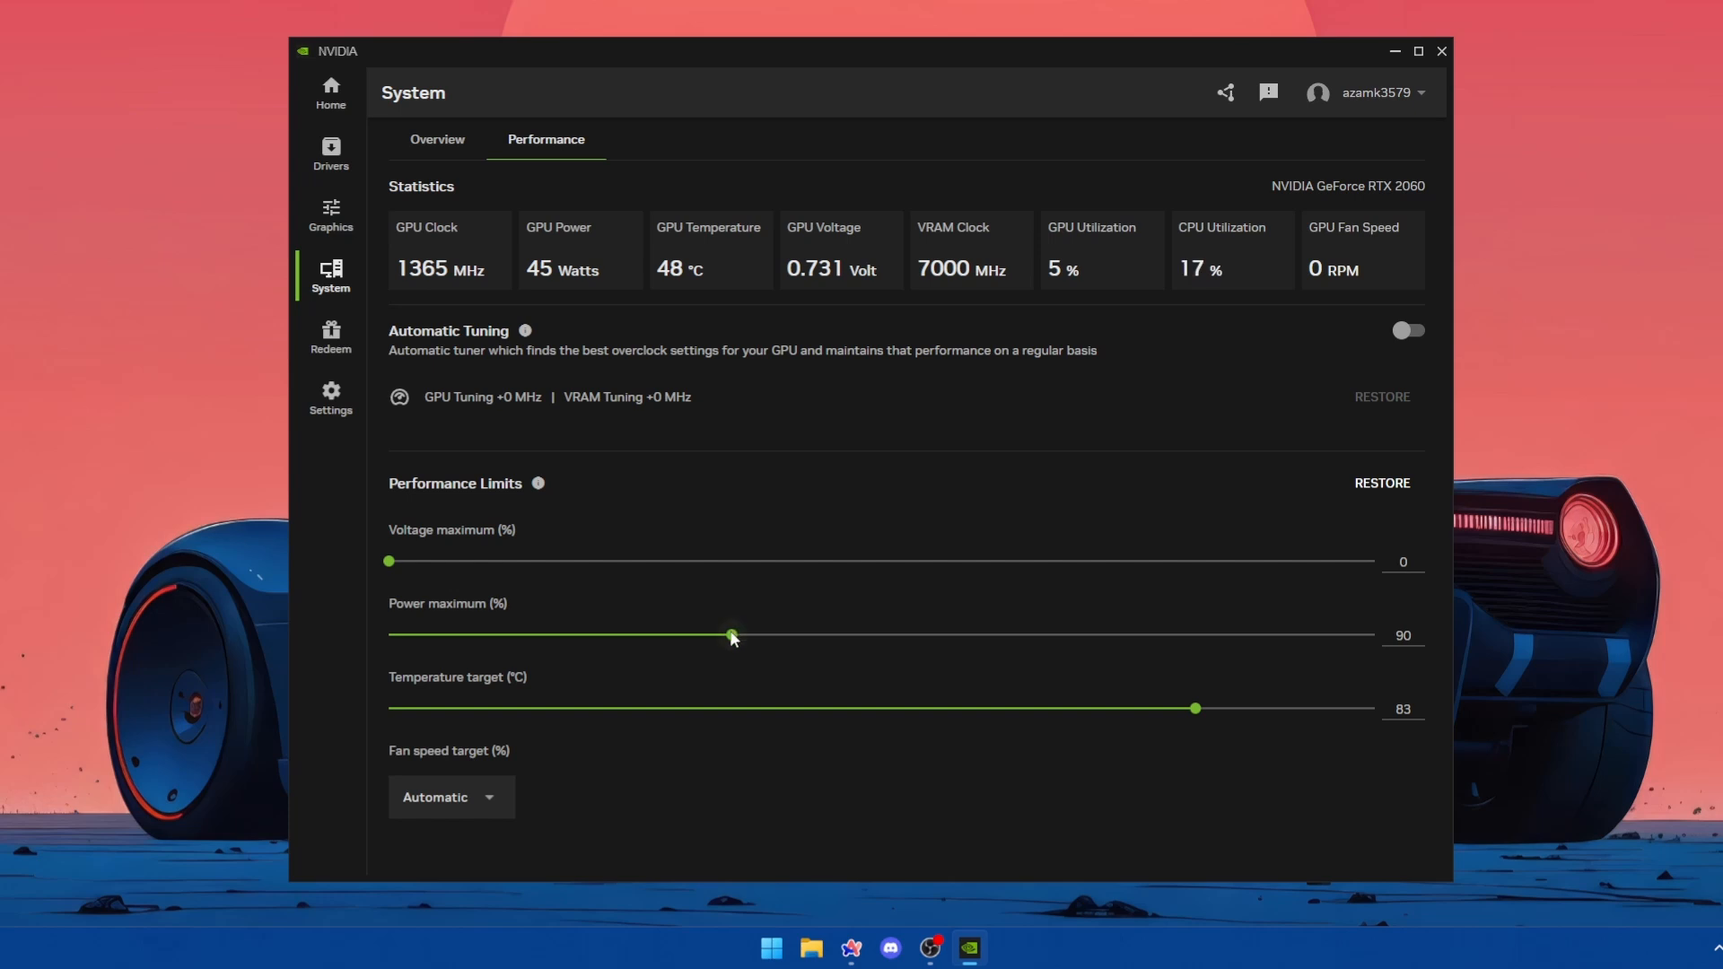
left_click_drag(731, 634, 1160, 634)
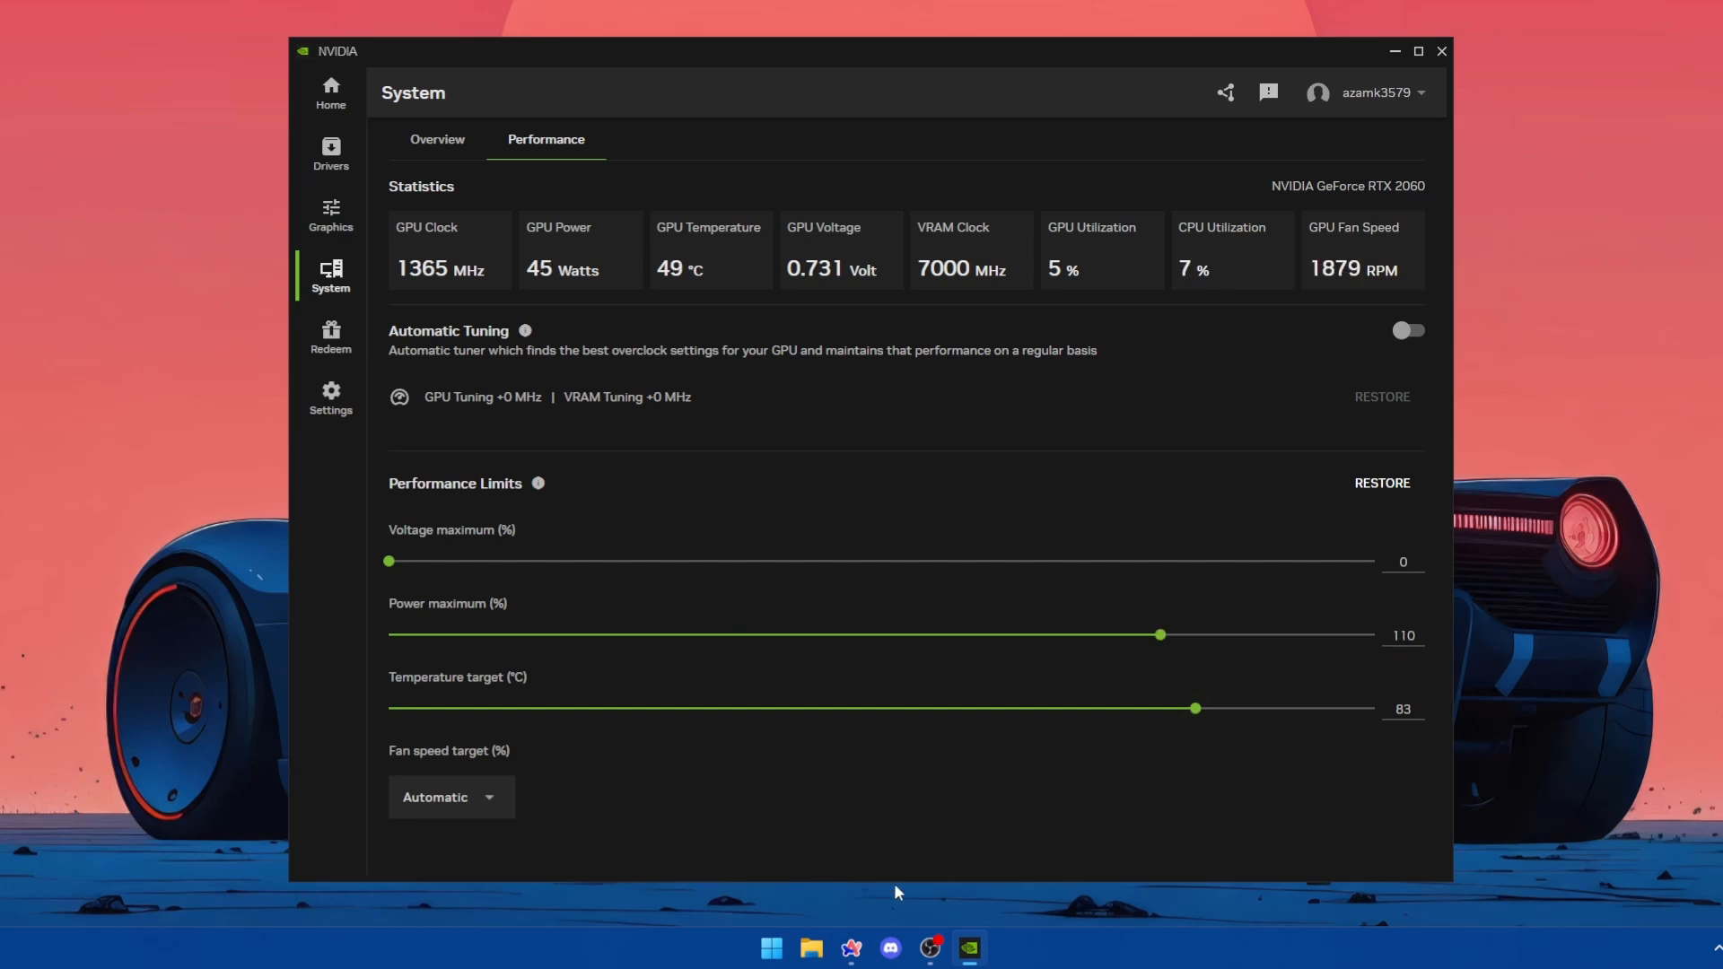
Step: Try temperature targets of 87 °C and 70 °C in the performance limits, and settle on 87 °C
left_click_drag(1196, 708, 1382, 709)
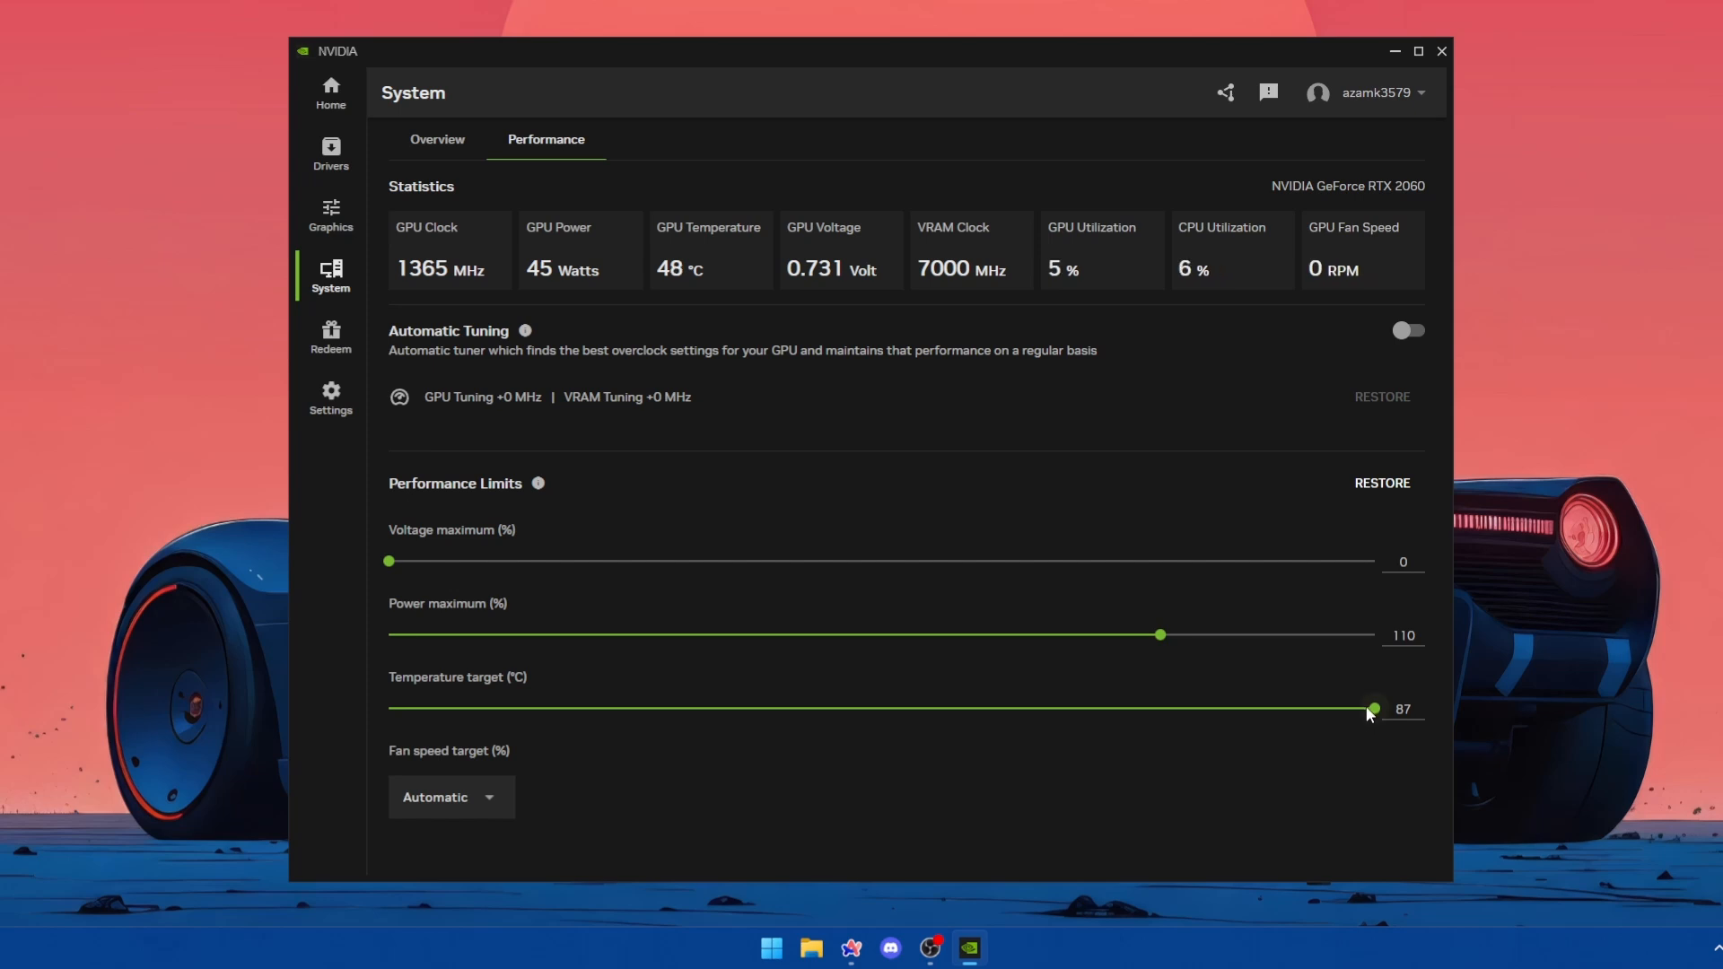
left_click_drag(1371, 712, 613, 710)
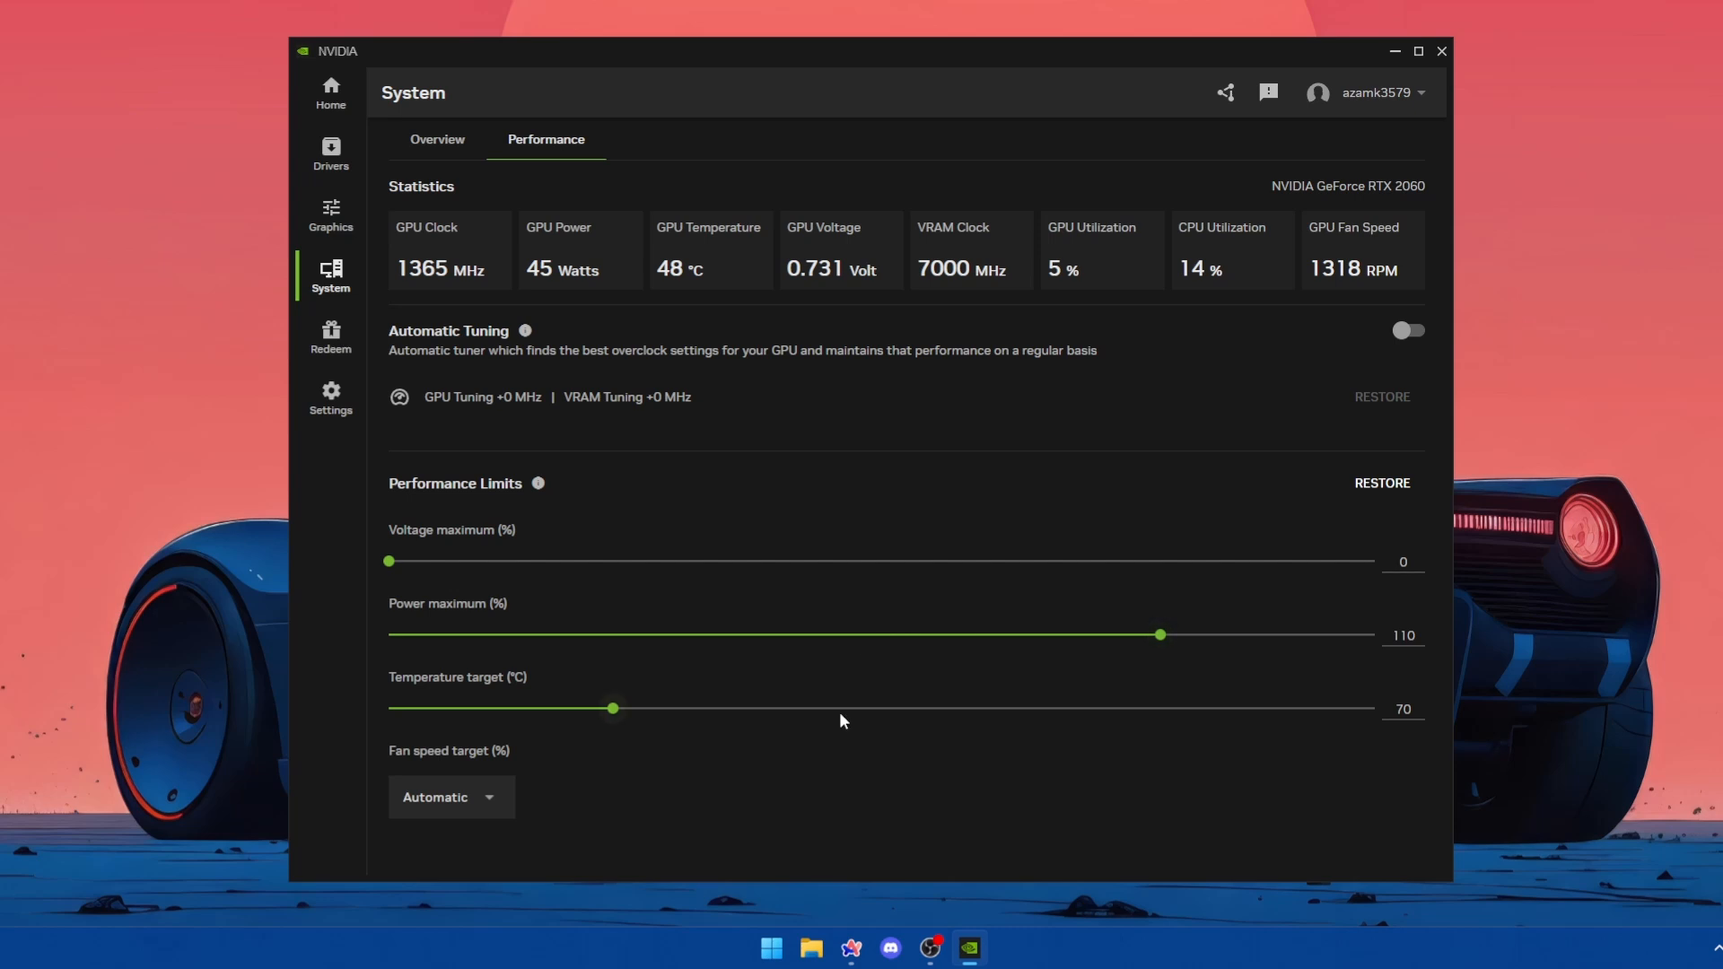
left_click_drag(616, 709, 1374, 708)
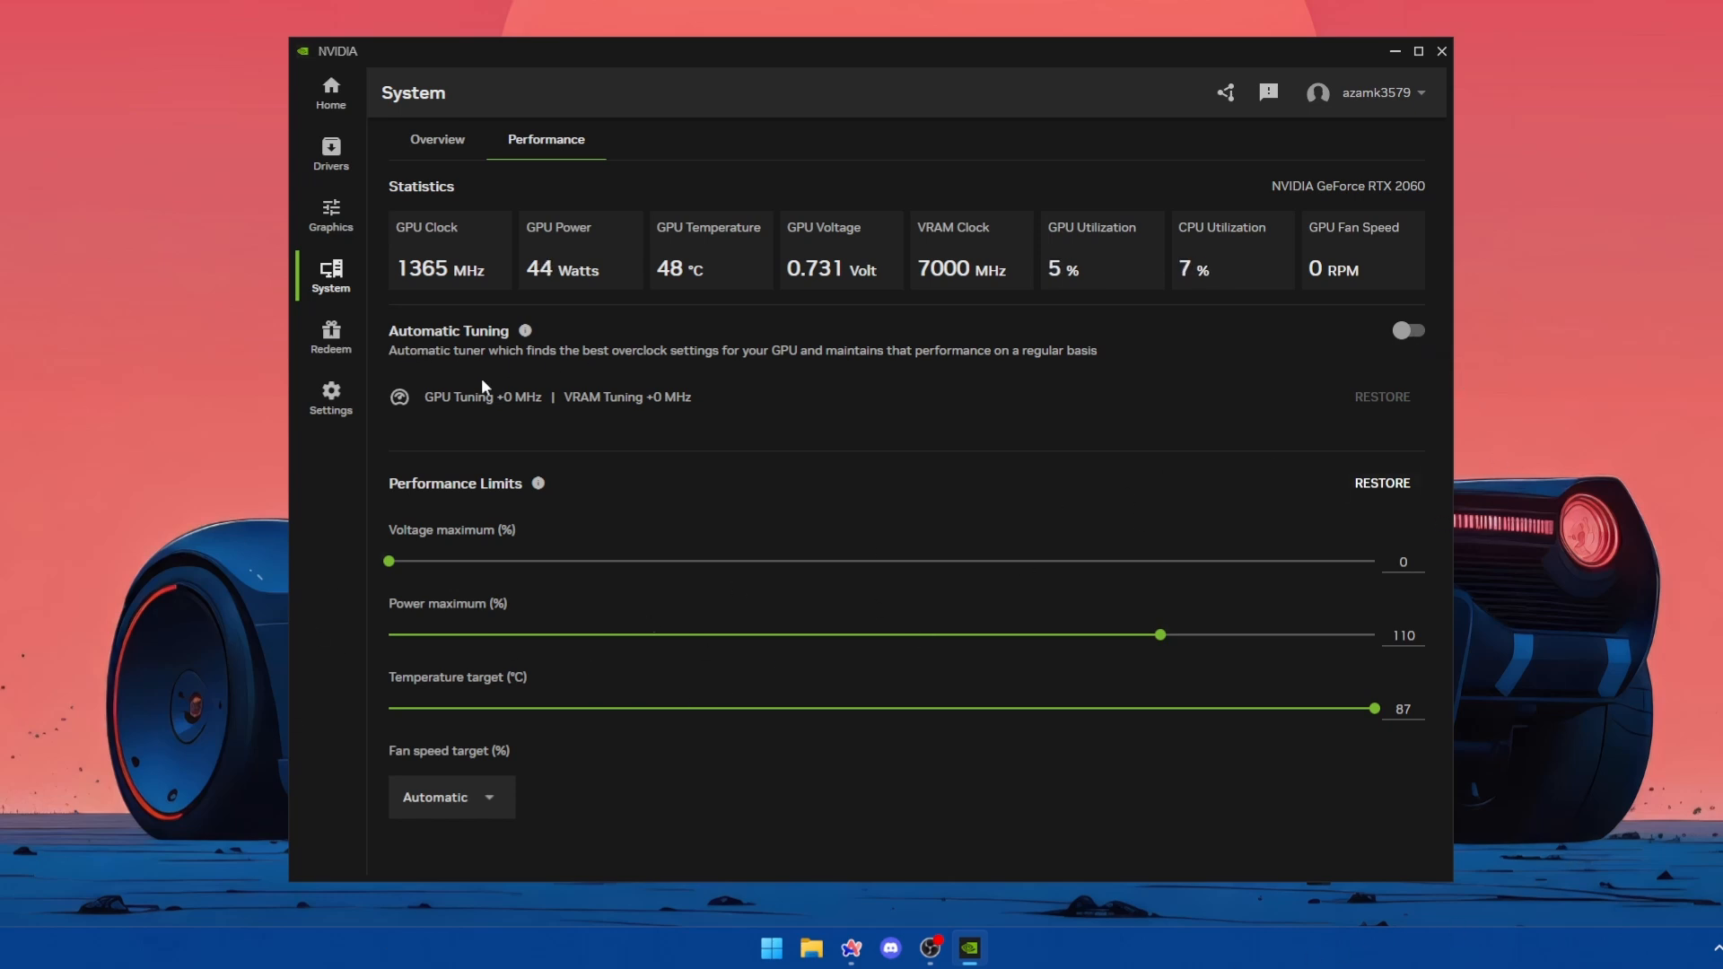
Step: Turn on Automatic Tuning for the GPU, let it finish, and close the NVIDIA app
left_click(1409, 332)
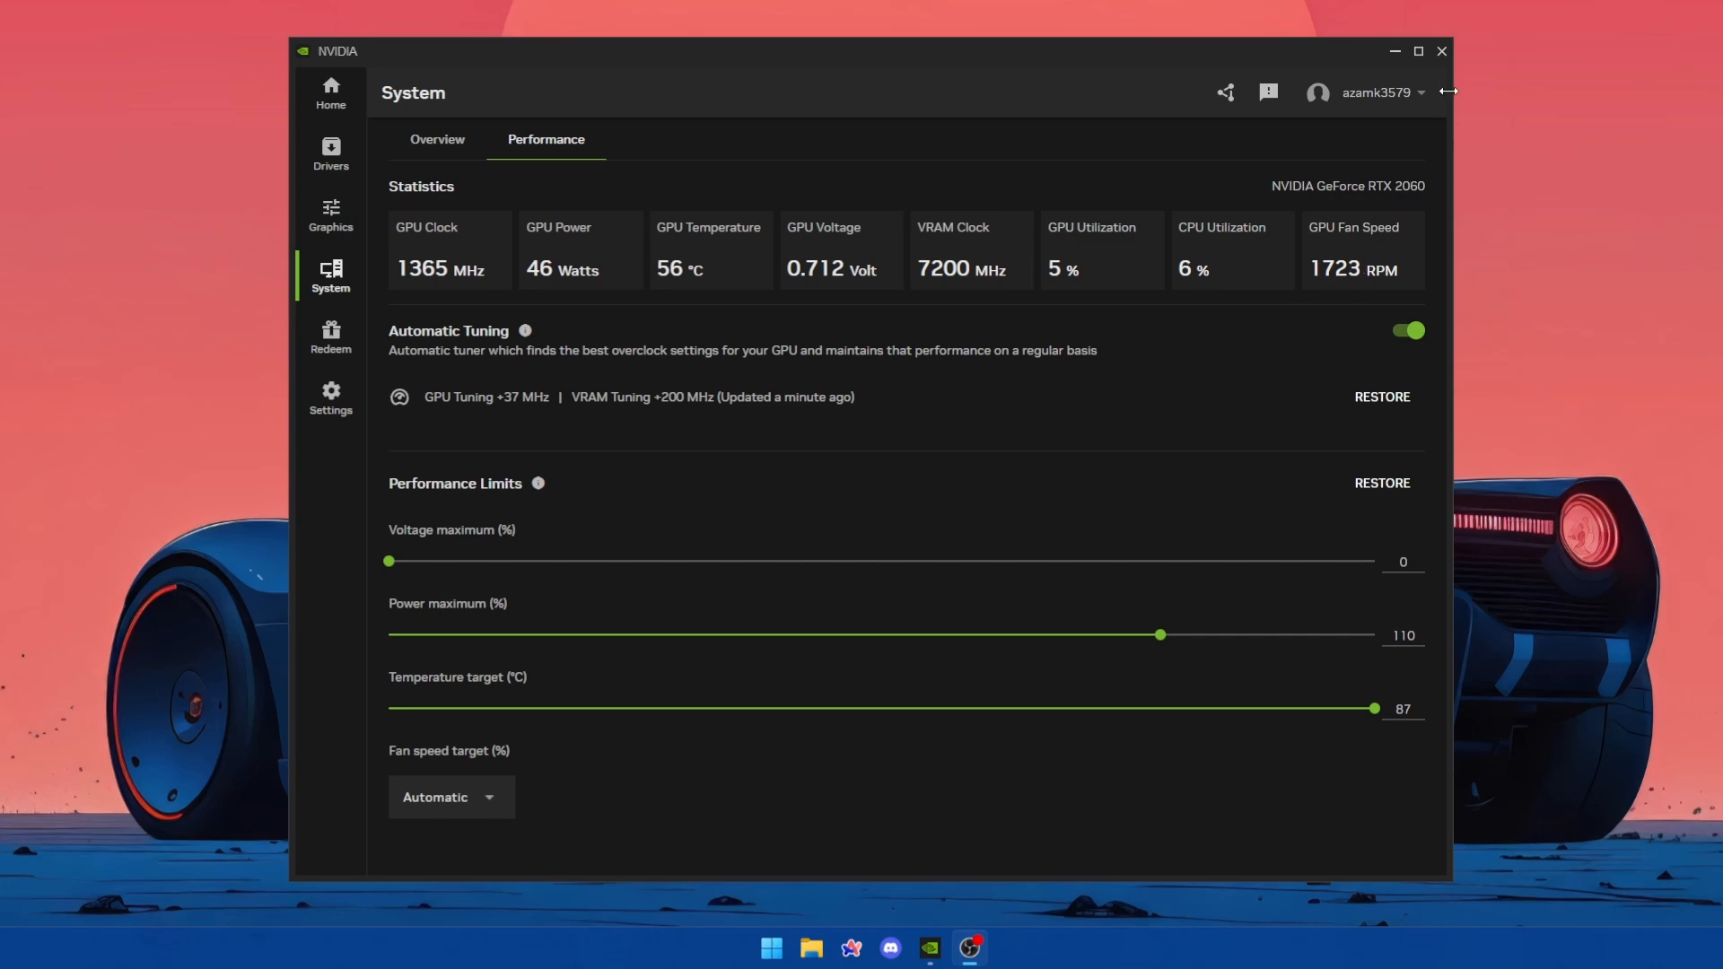
left_click(1440, 52)
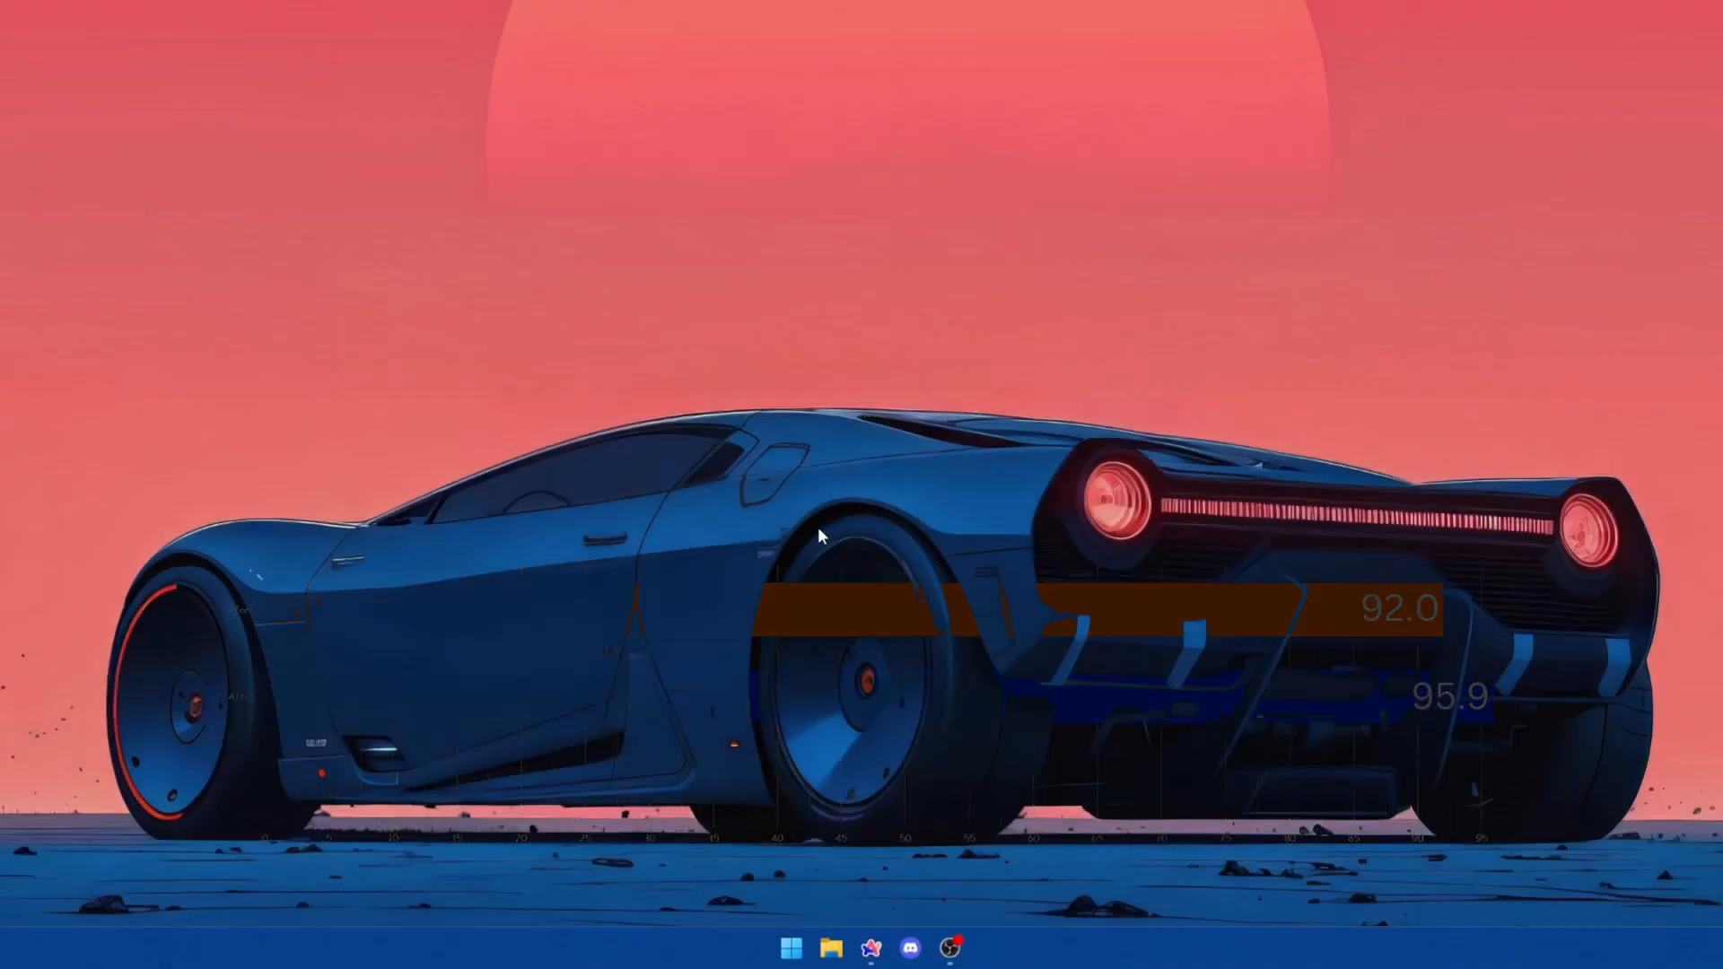
Step: Switch to Task Manager and view its Performance page
right_click(683, 962)
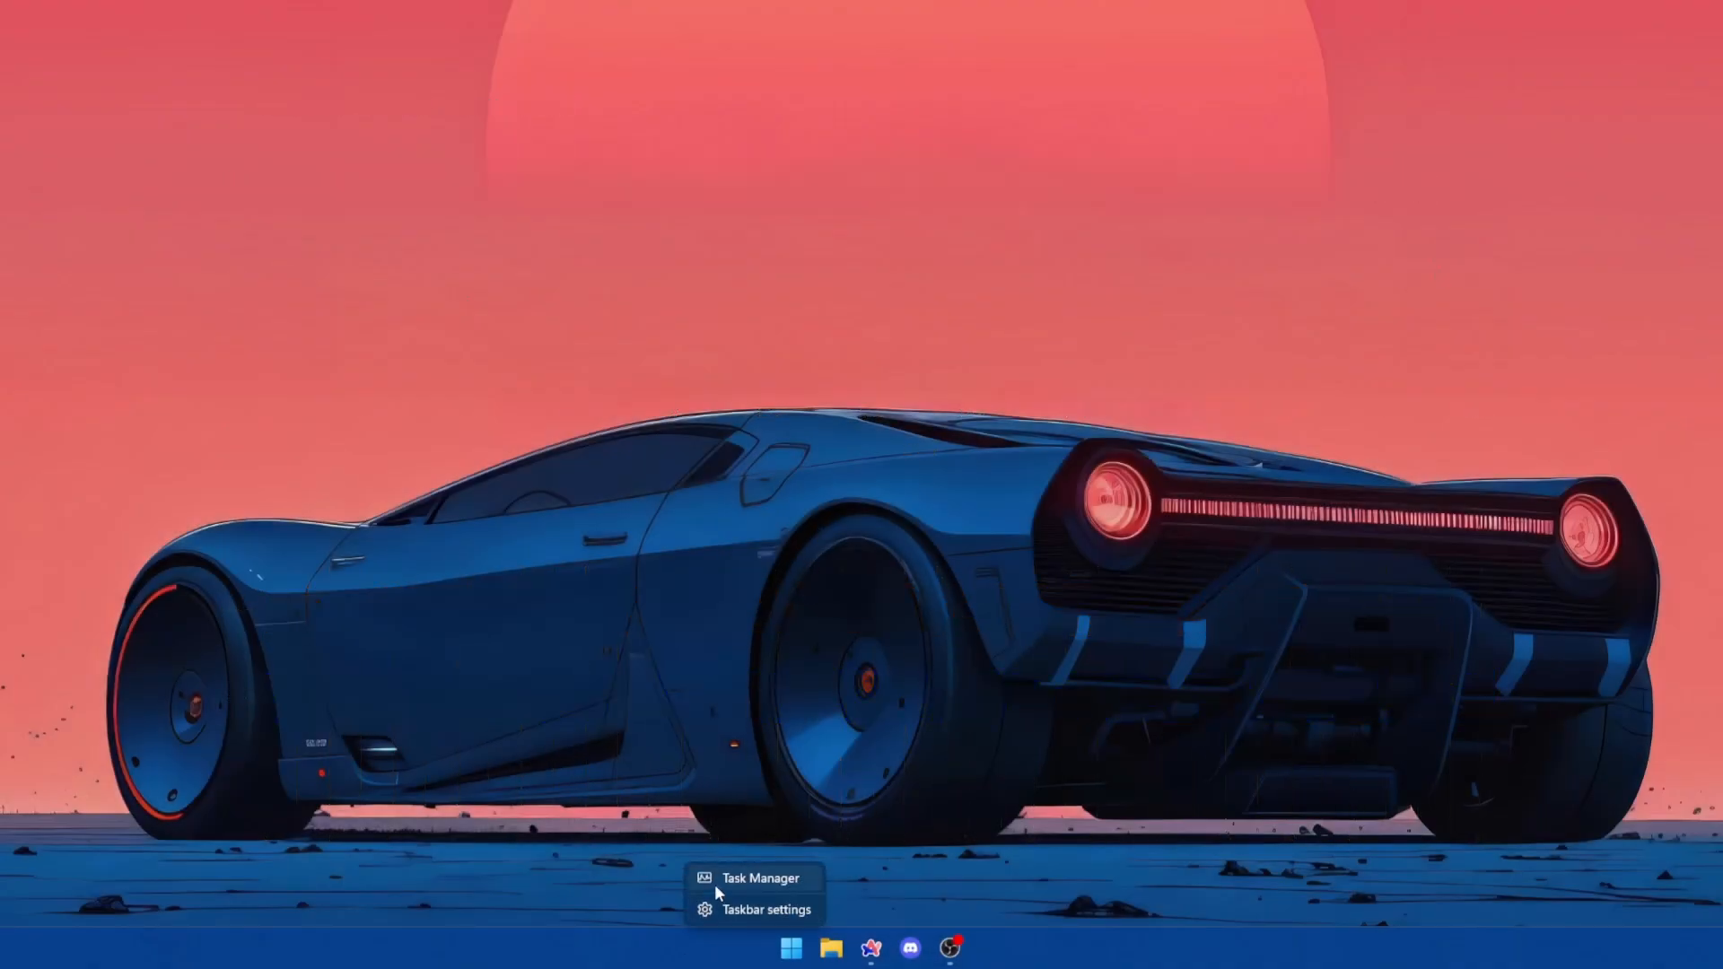
left_click(714, 882)
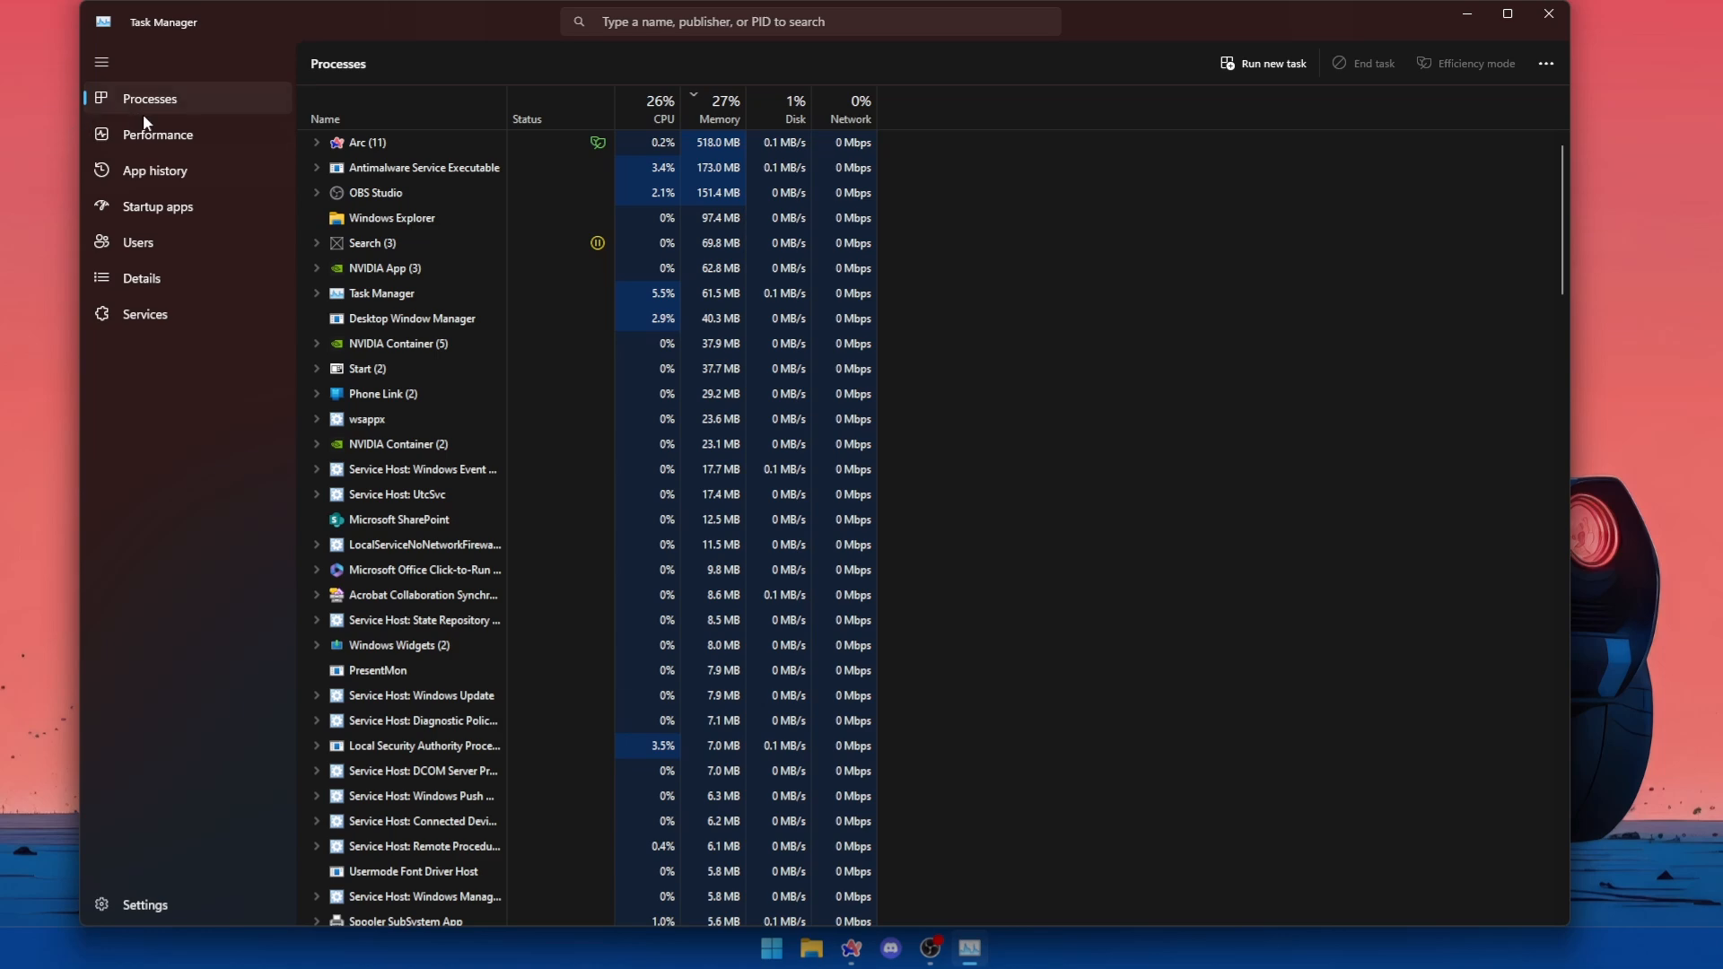
left_click(176, 134)
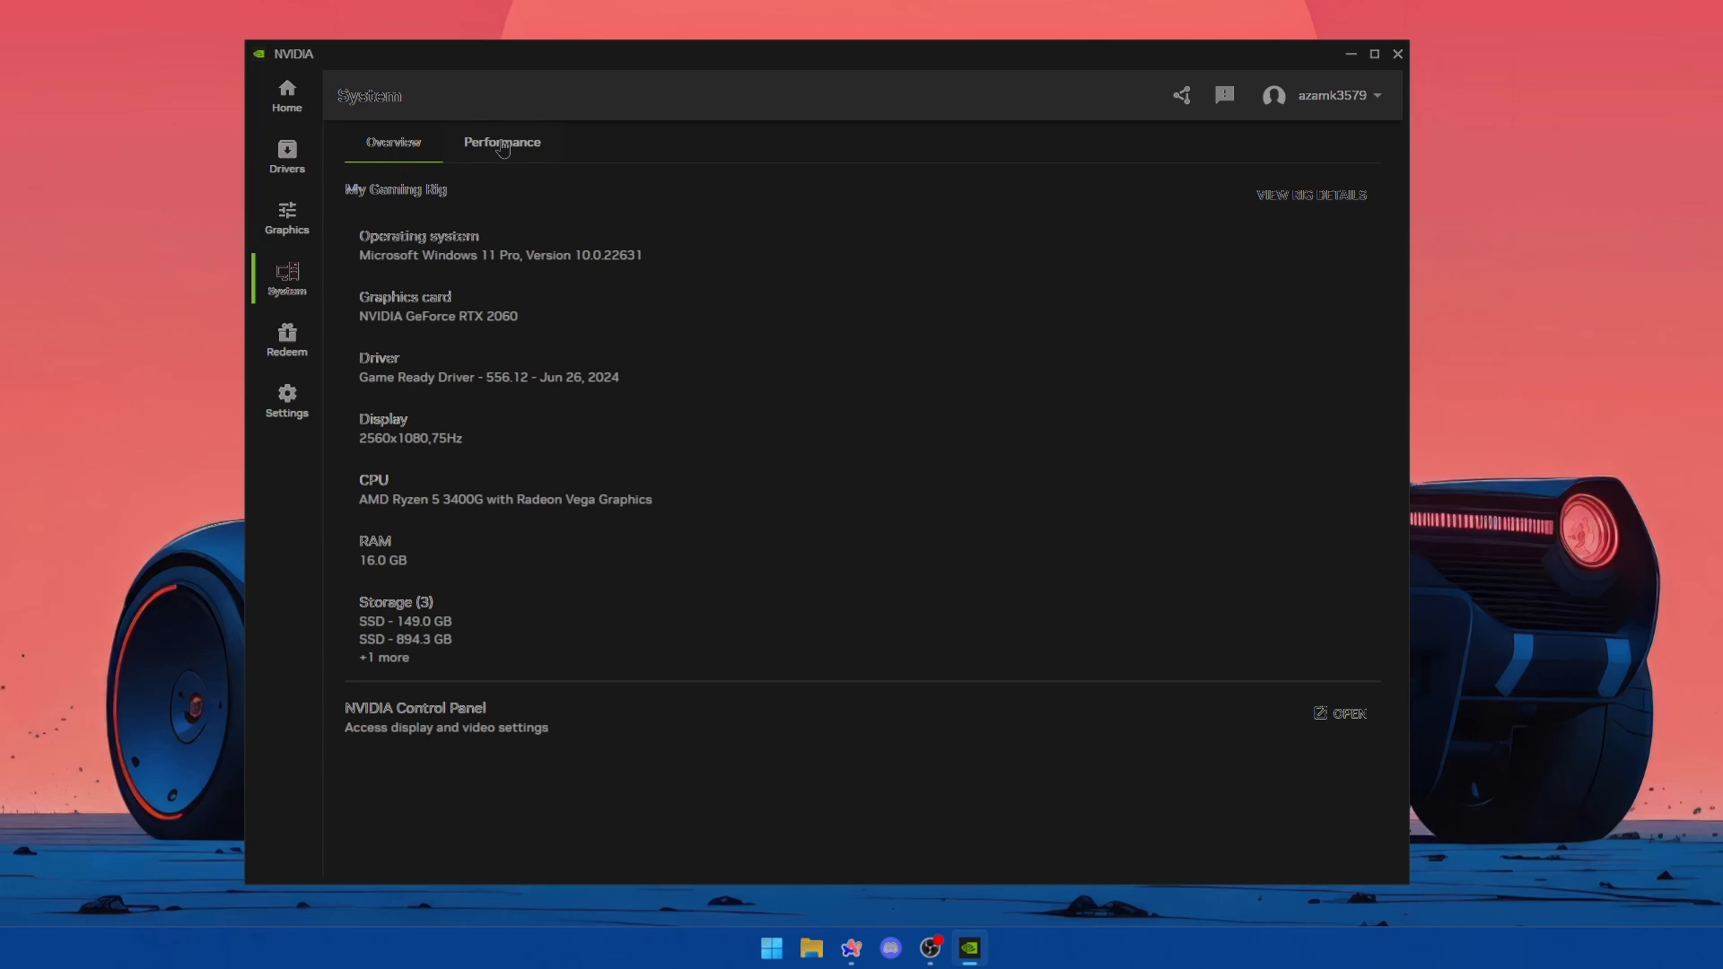
Step: View the System performance page in the NVIDIA app, then check the GPU clocks and limits in MSI Afterburner and close it
left_click(502, 142)
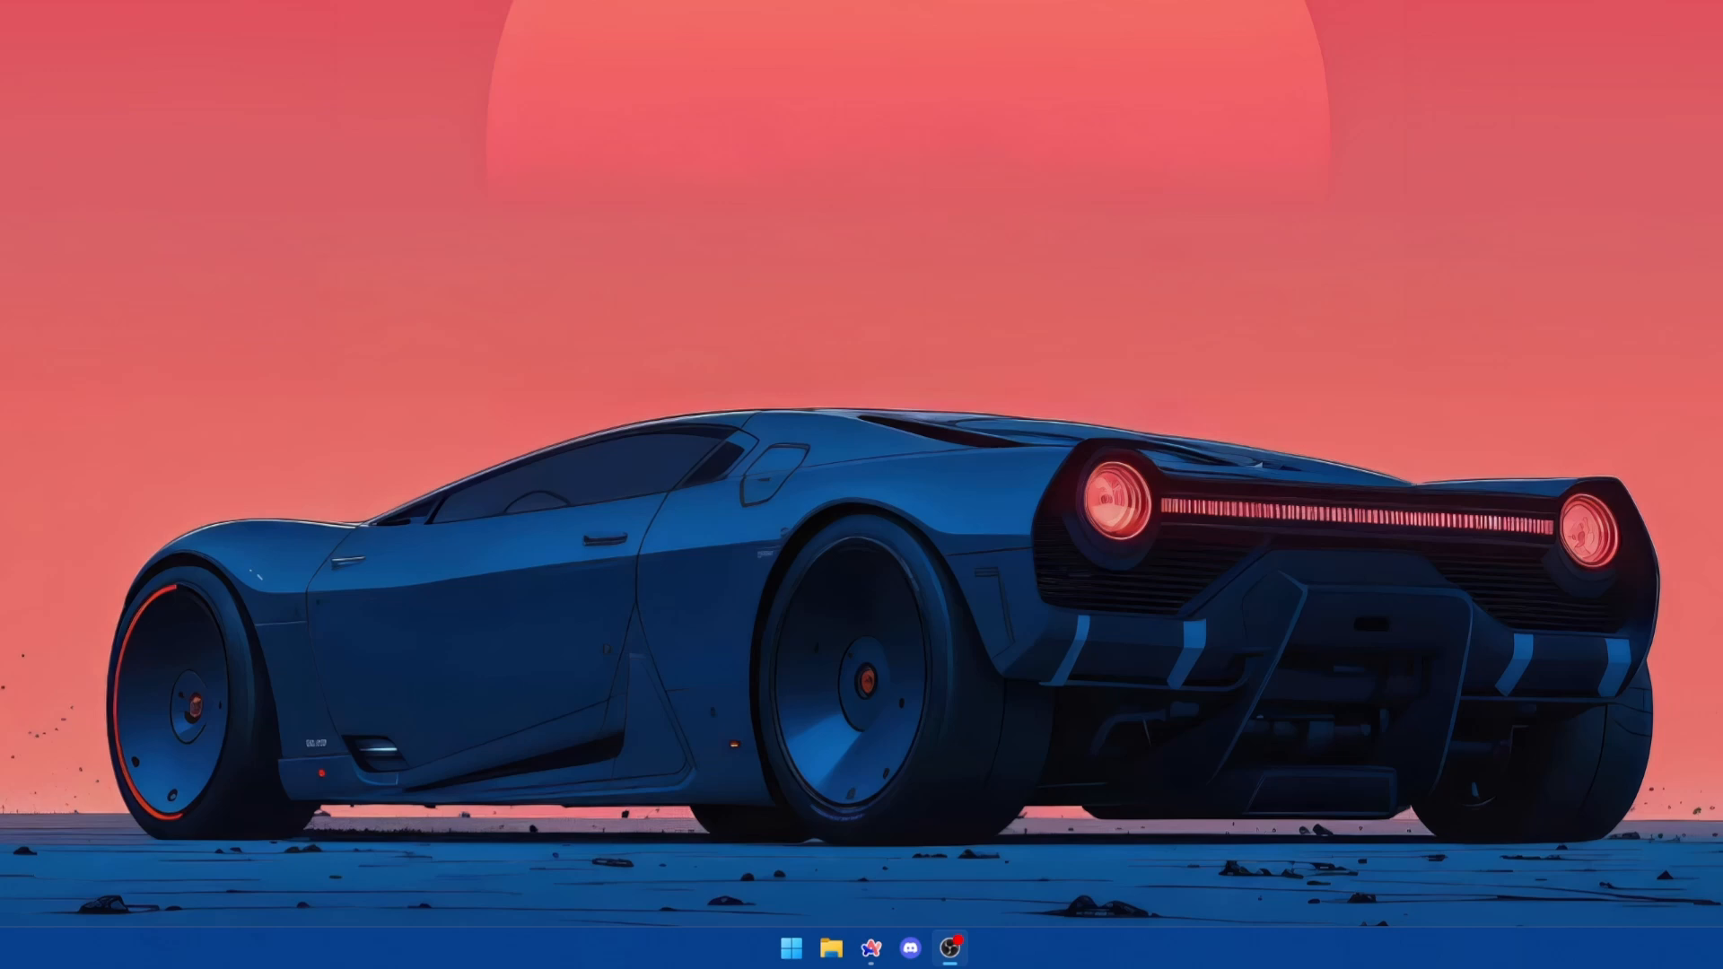
left_click_drag(671, 271, 800, 198)
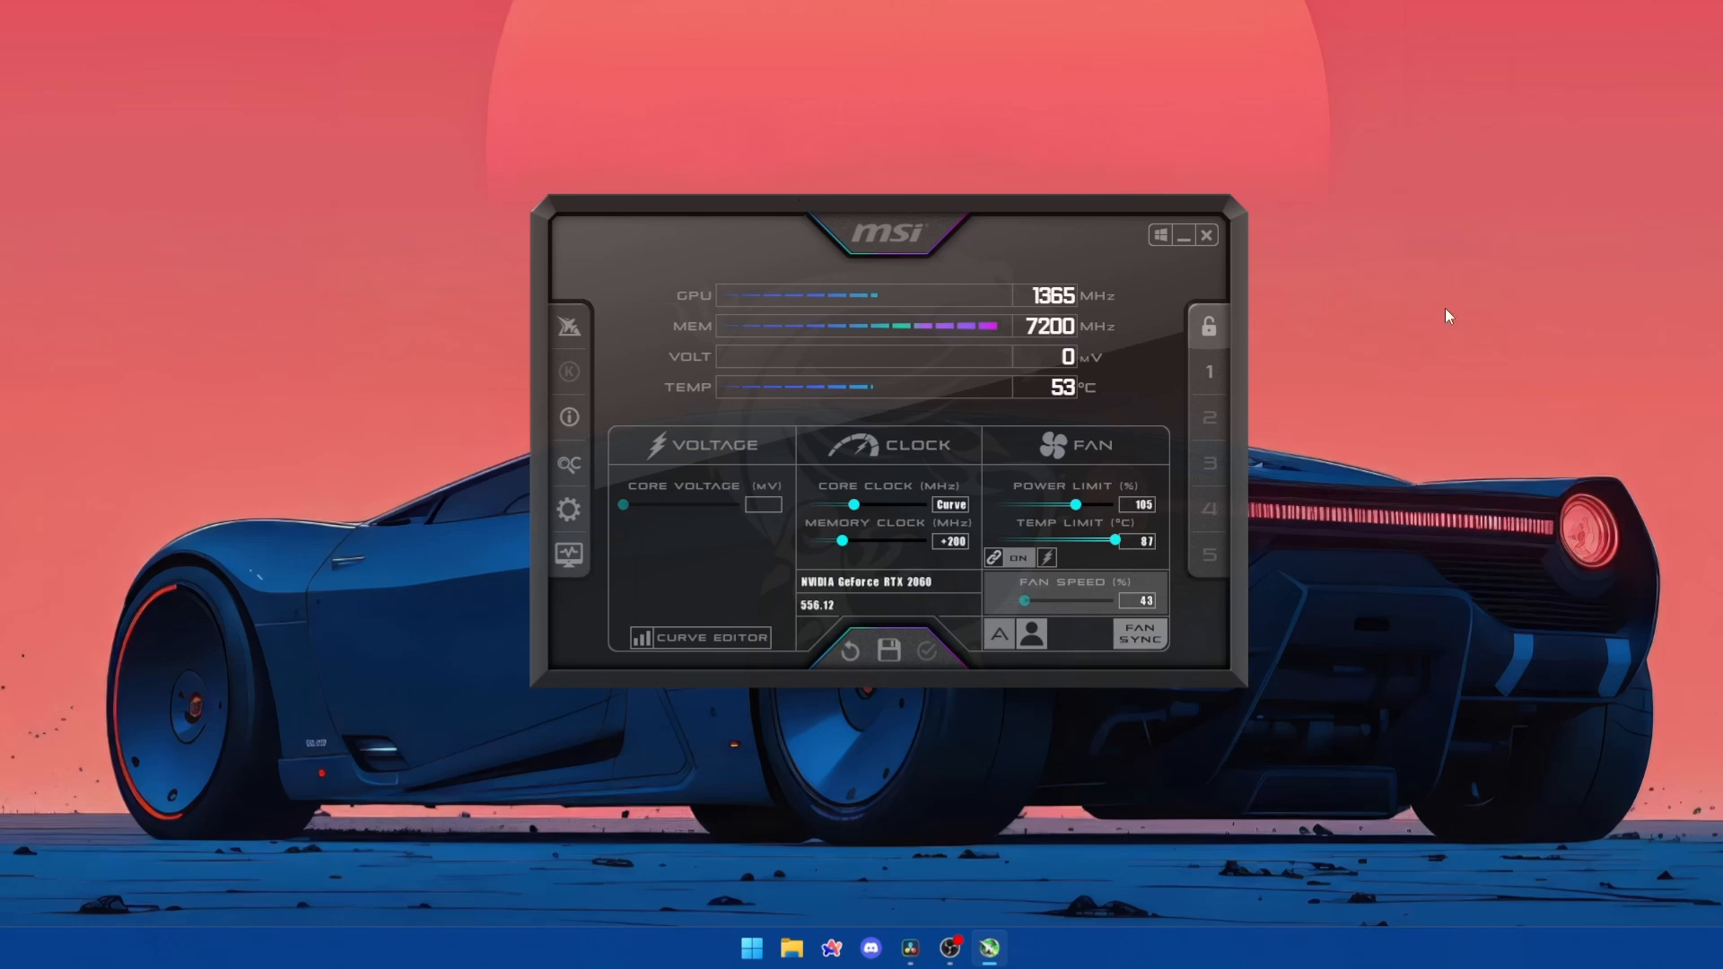
left_click(1208, 234)
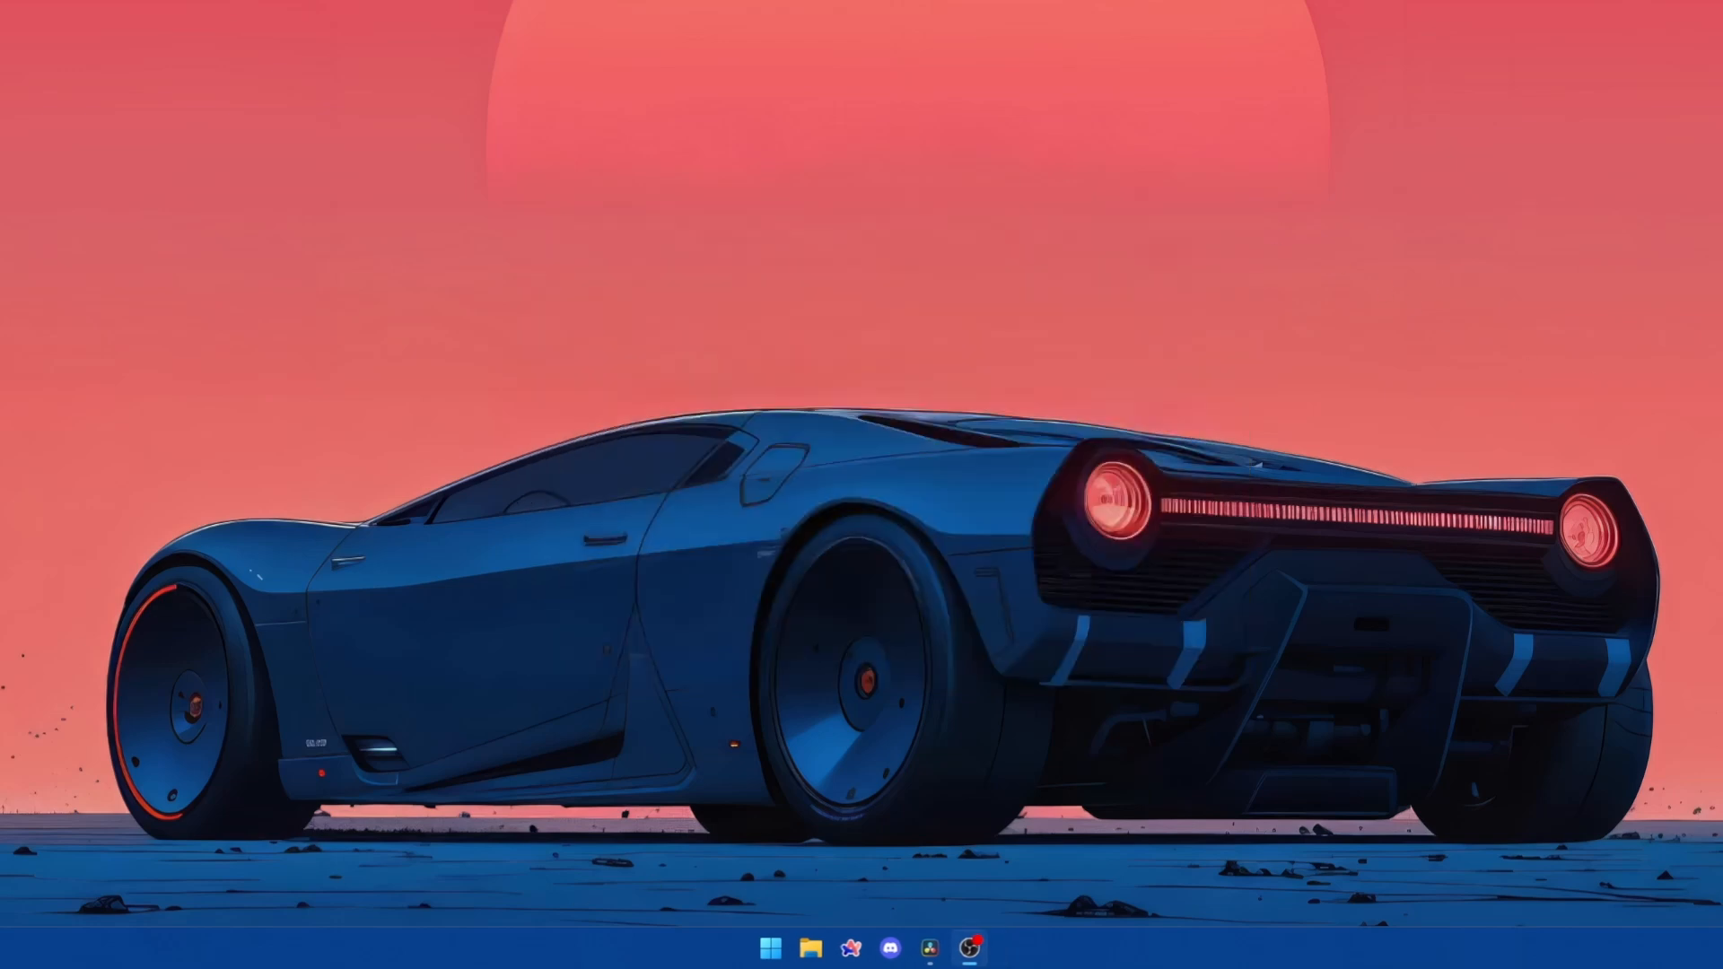